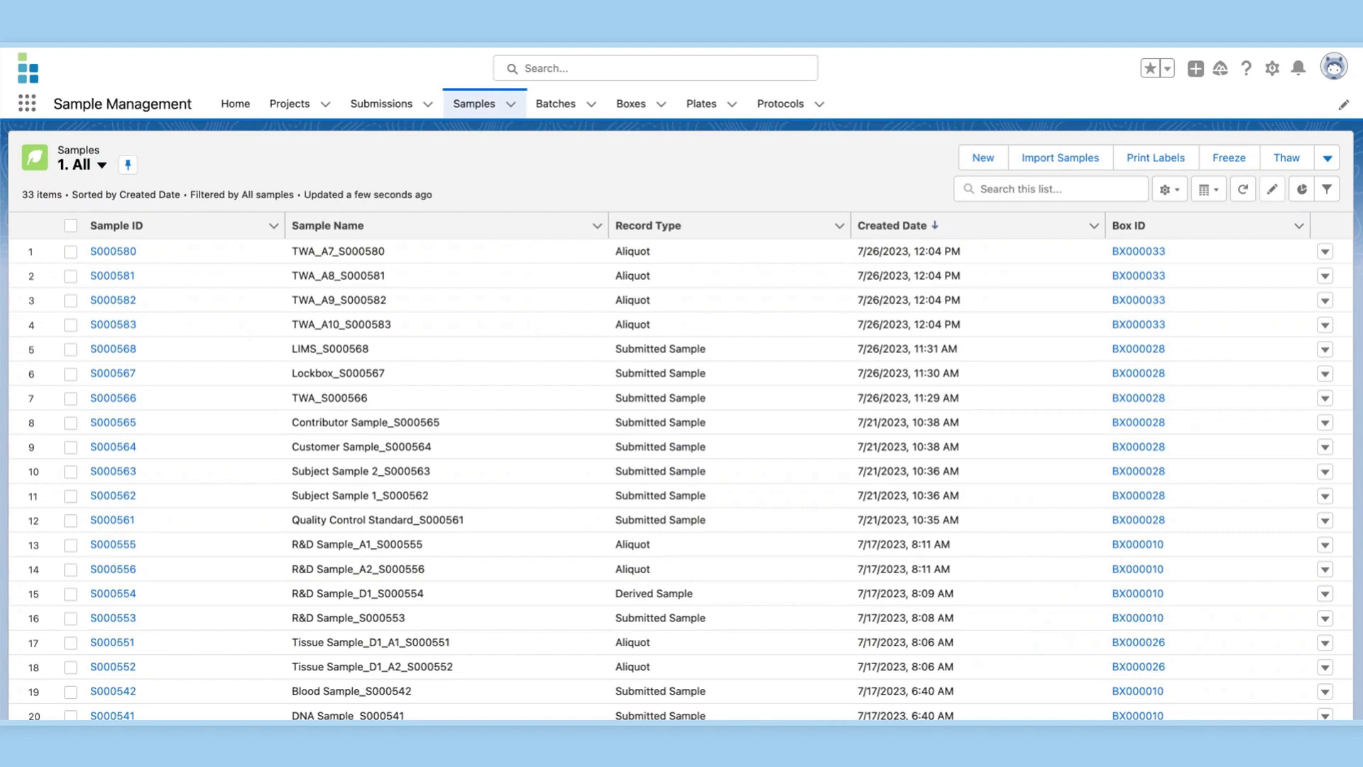
# View the Submitted Samples, Aliquots and Derived Samples list views one after another
pyautogui.click(102, 166)
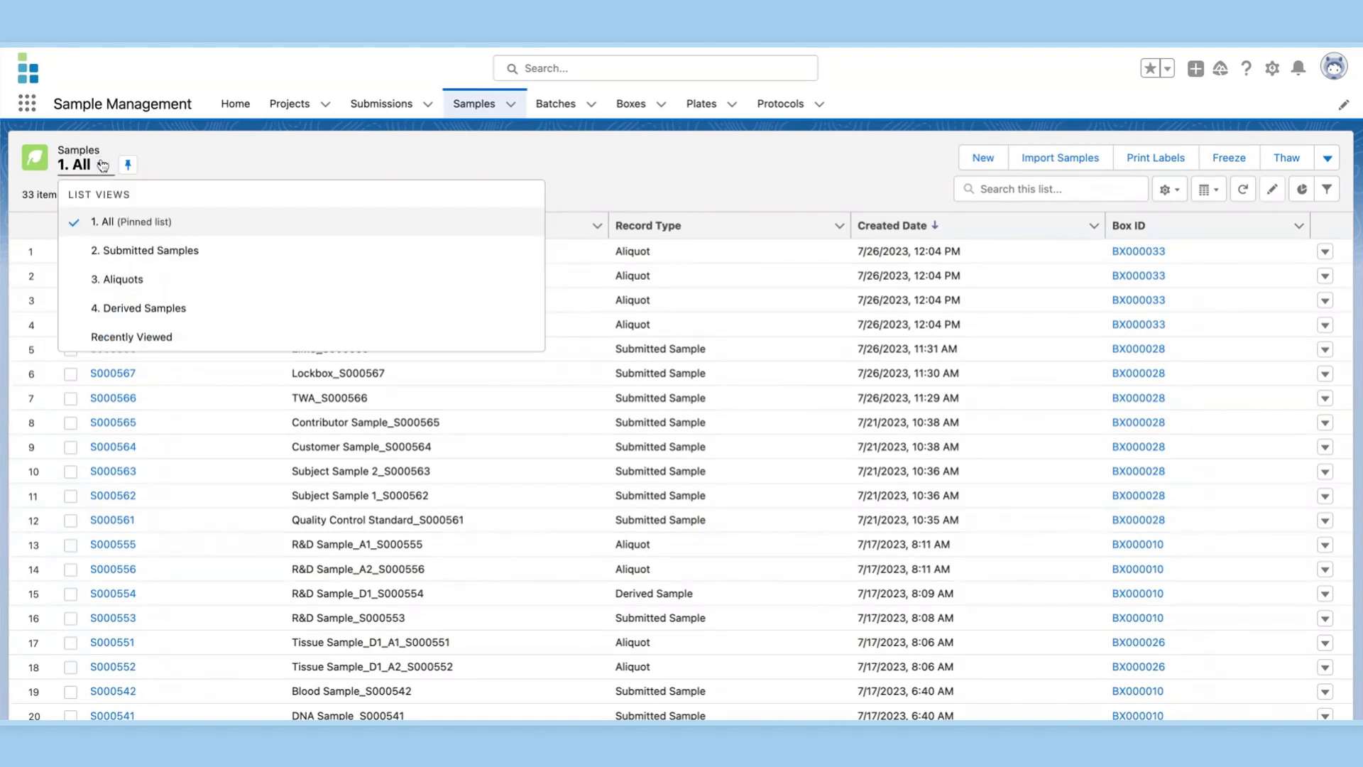
pyautogui.click(137, 253)
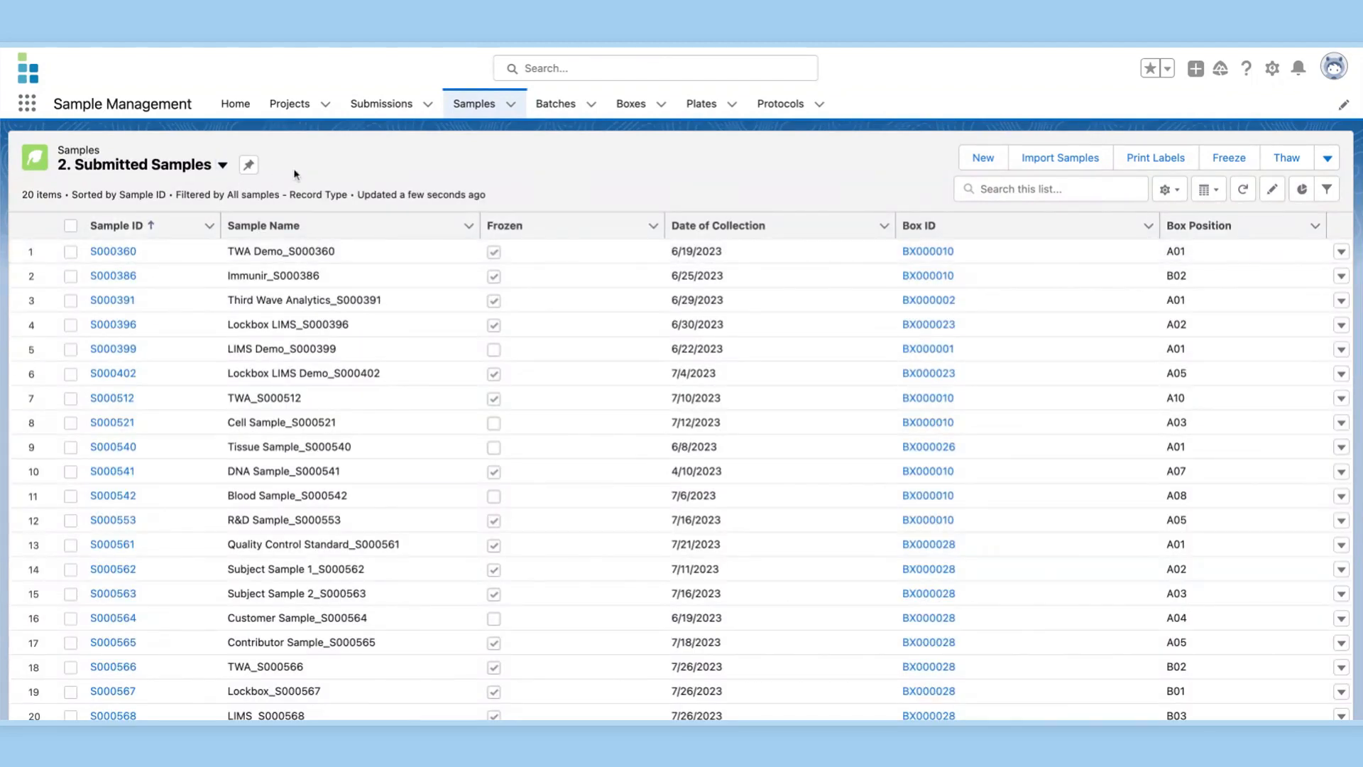
pyautogui.click(223, 166)
pyautogui.click(183, 278)
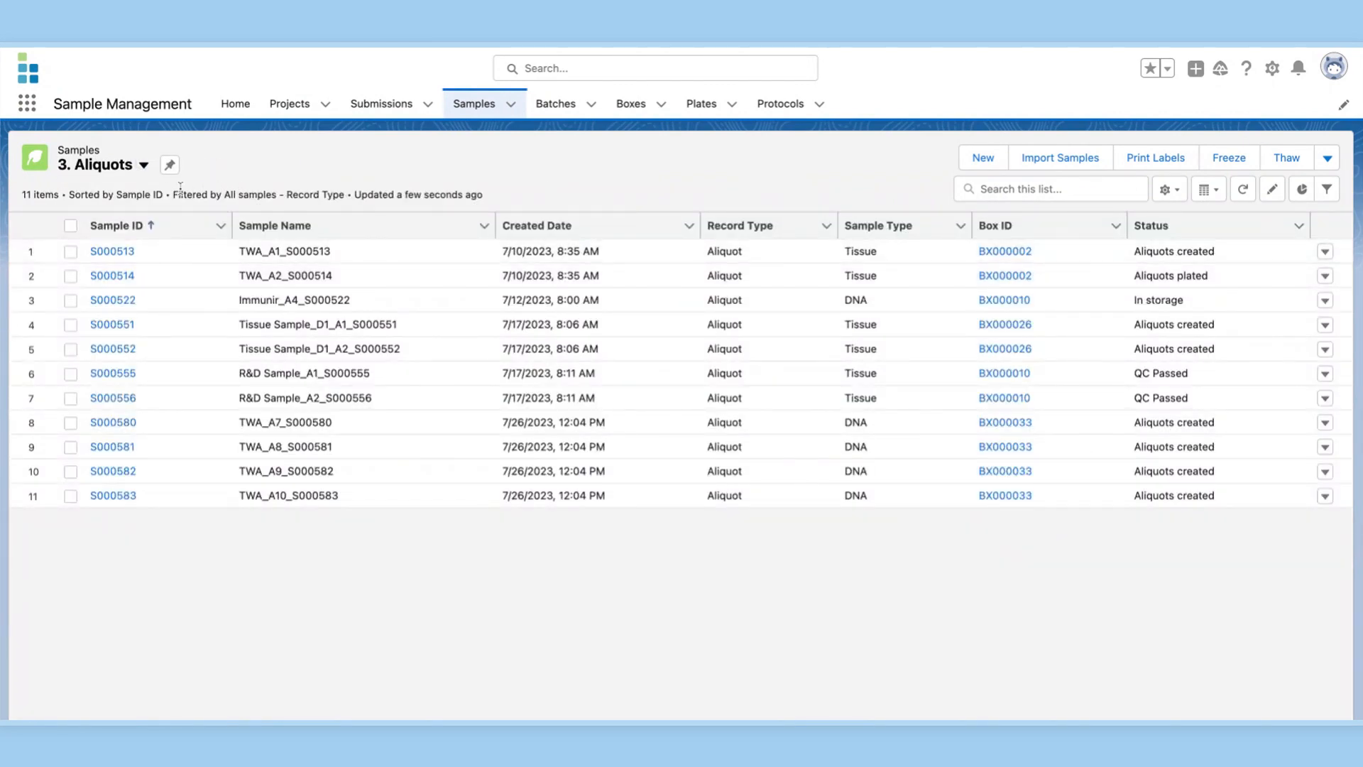
pyautogui.click(144, 165)
pyautogui.click(145, 310)
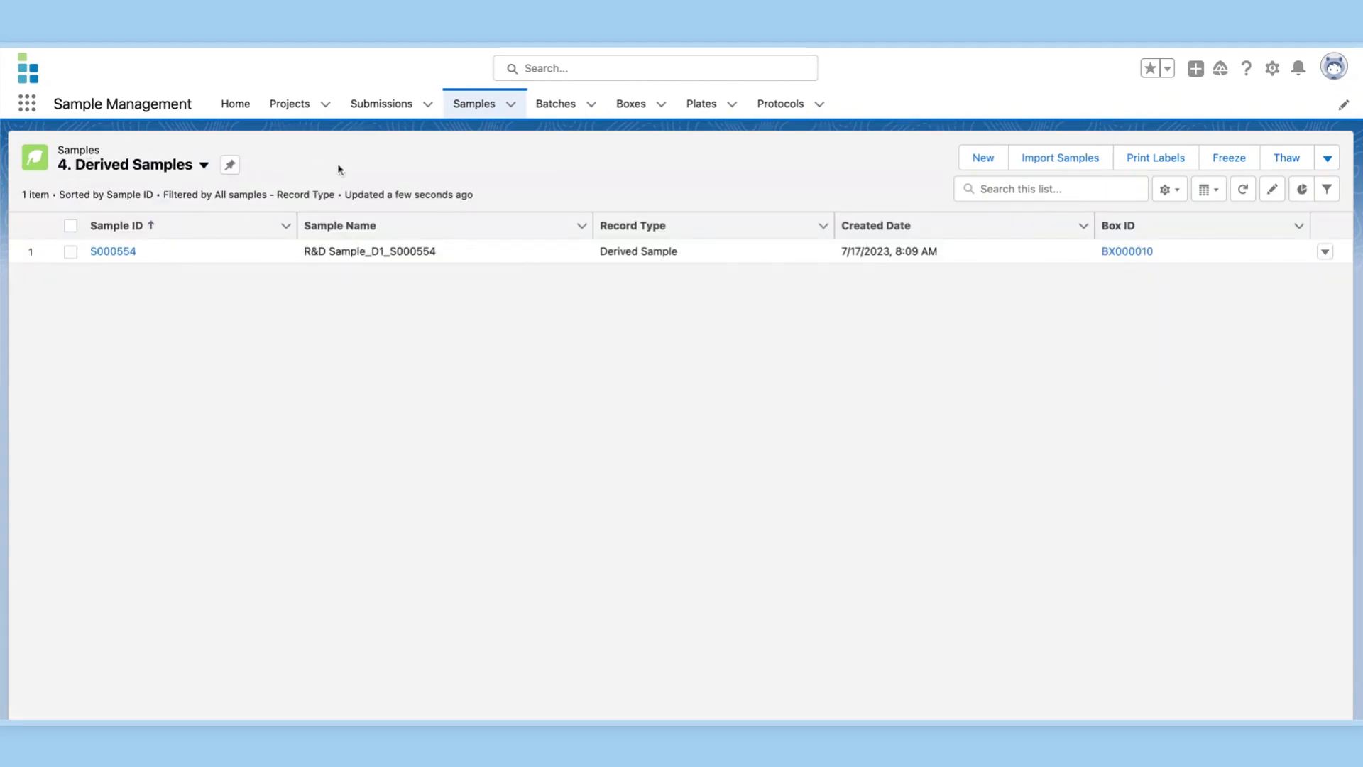
# Create a new list view named "Today's Samples" that only its creator can see
pyautogui.click(1169, 191)
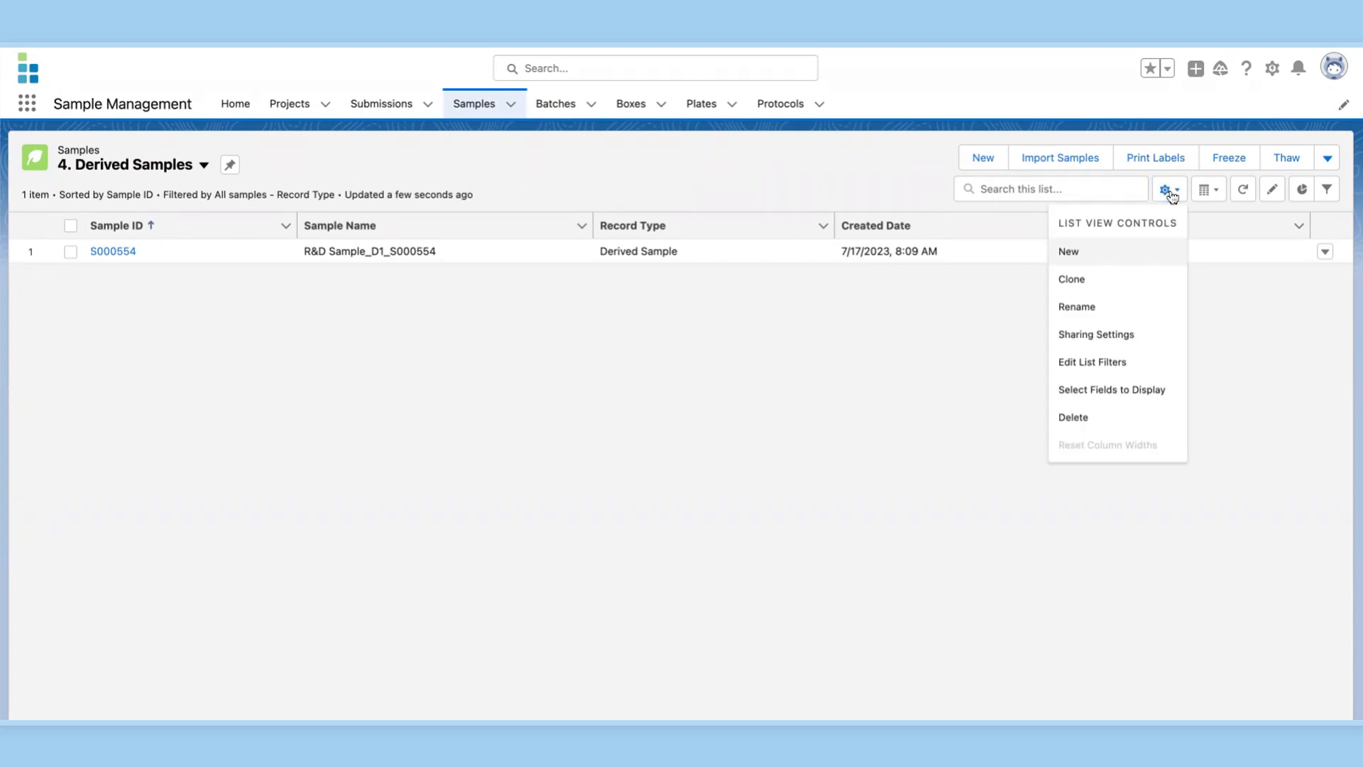
pyautogui.click(1098, 261)
pyautogui.write('T')
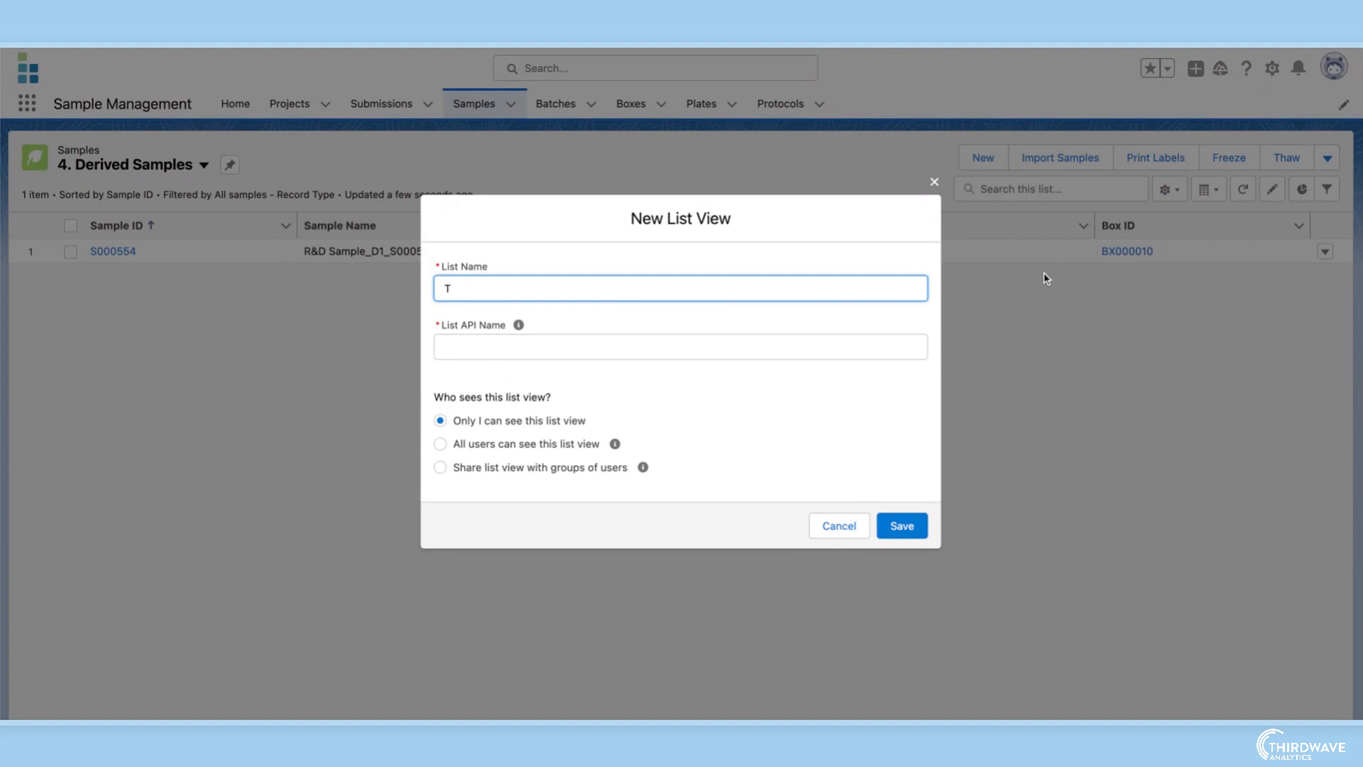
pyautogui.write("oday's Samples")
pyautogui.click(900, 350)
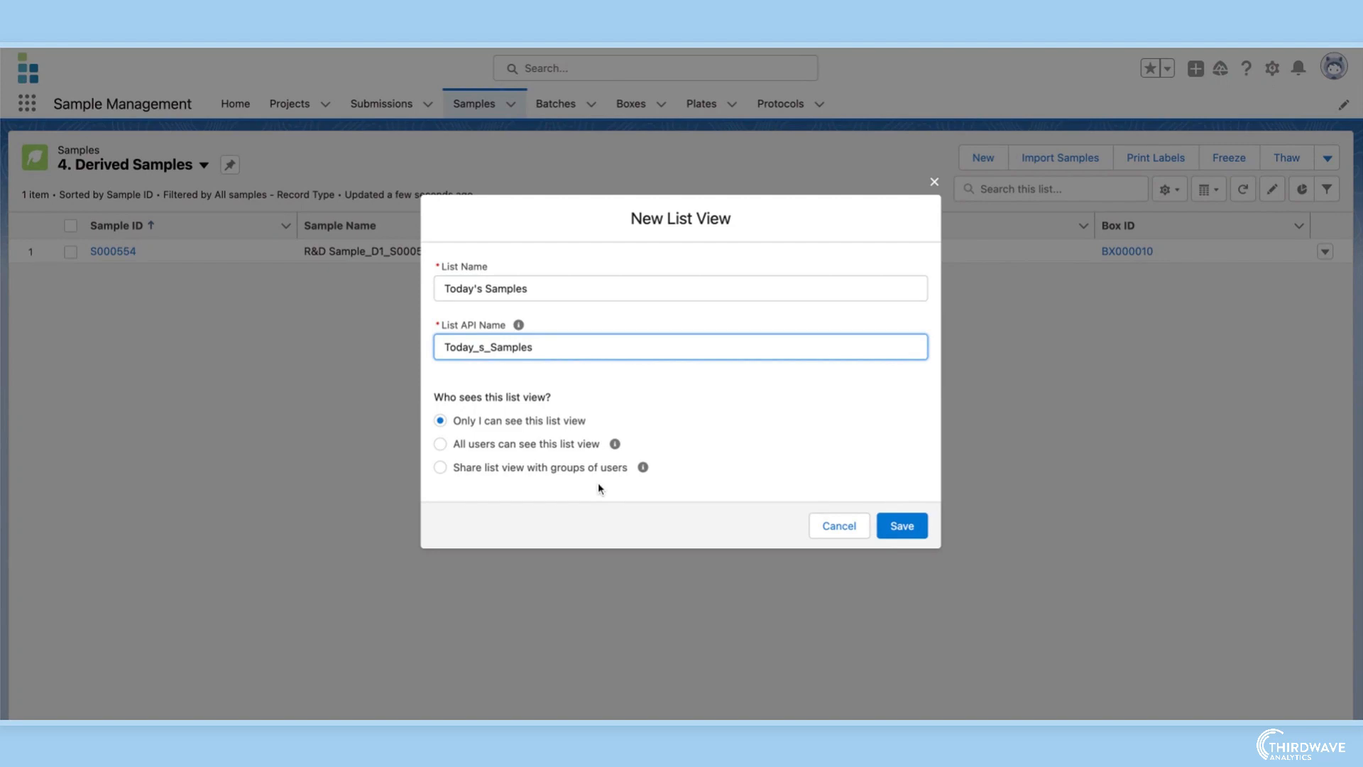
pyautogui.click(902, 525)
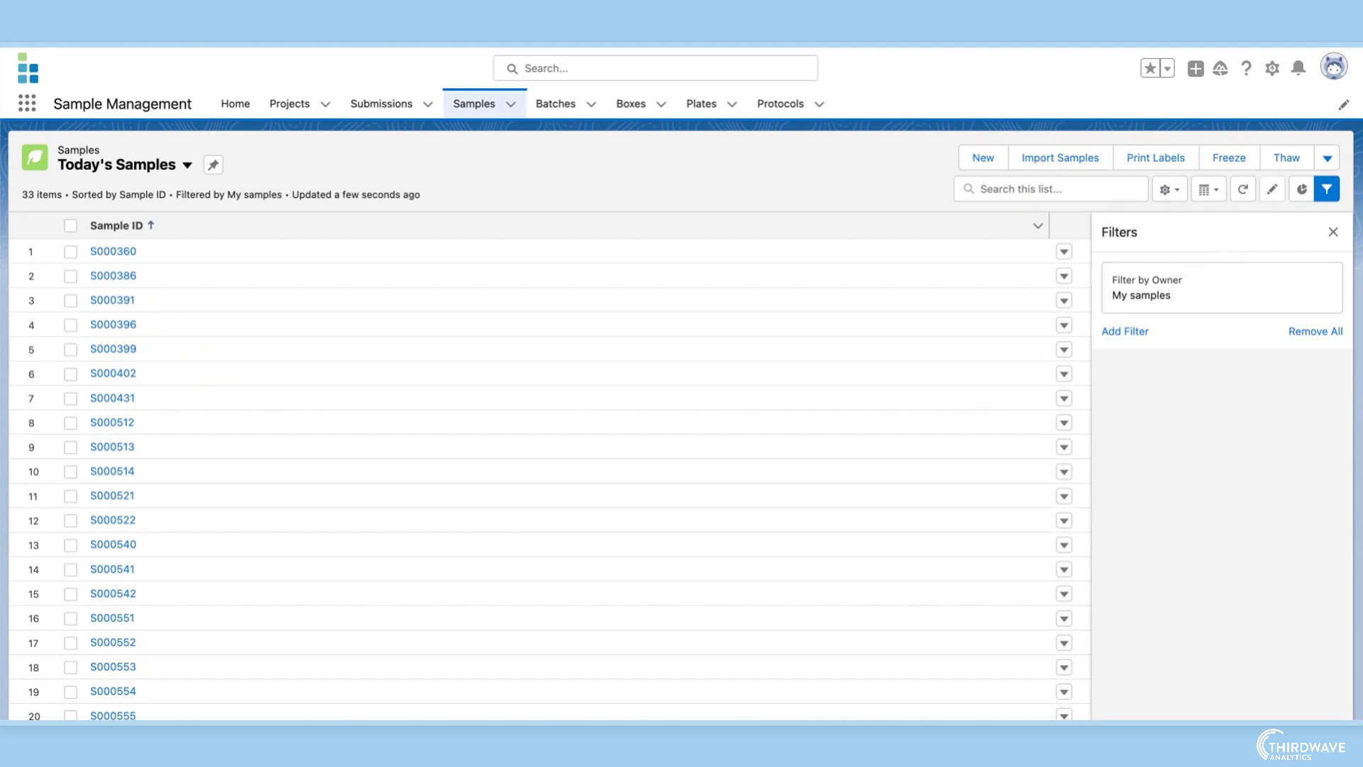
# Keep the owner filter on My samples, add and save a filter for Date of Collection equals TODAY, and close the filters
pyautogui.click(1228, 292)
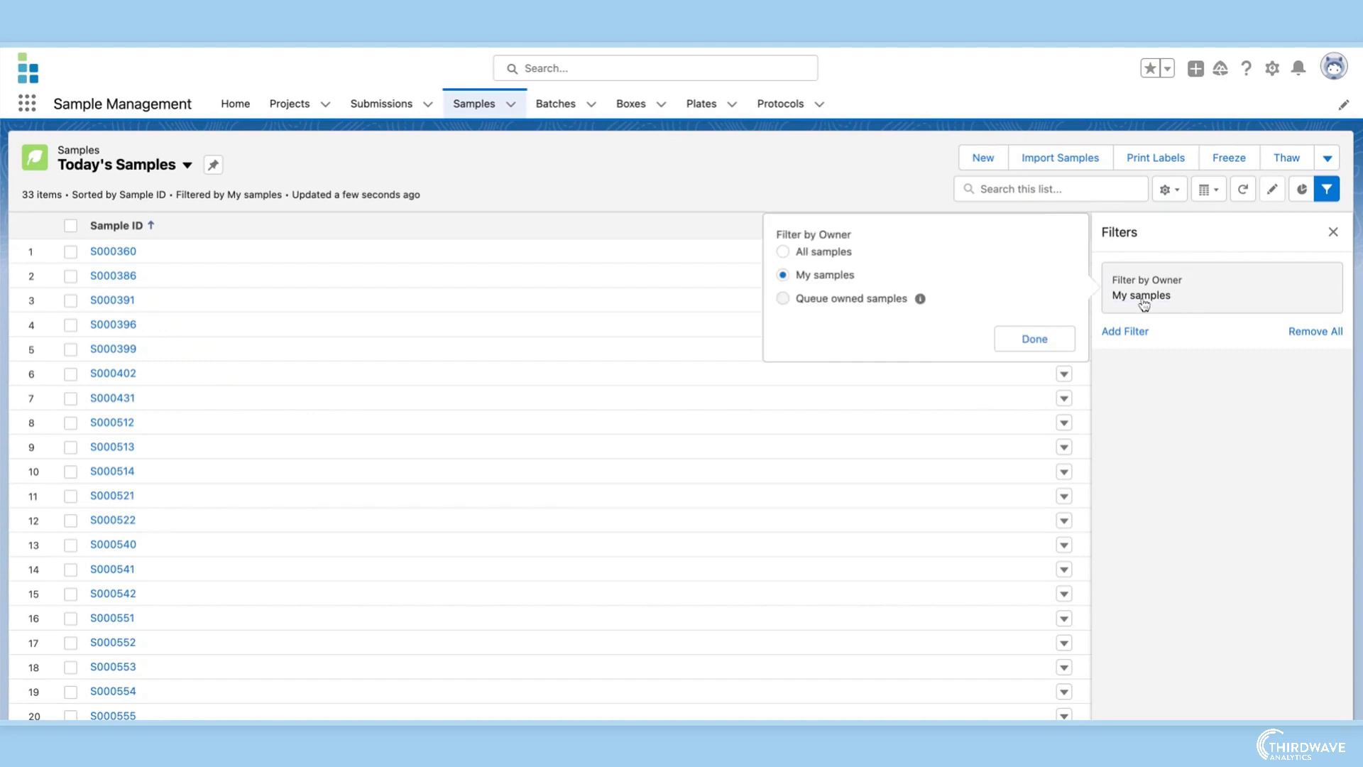
pyautogui.click(1059, 339)
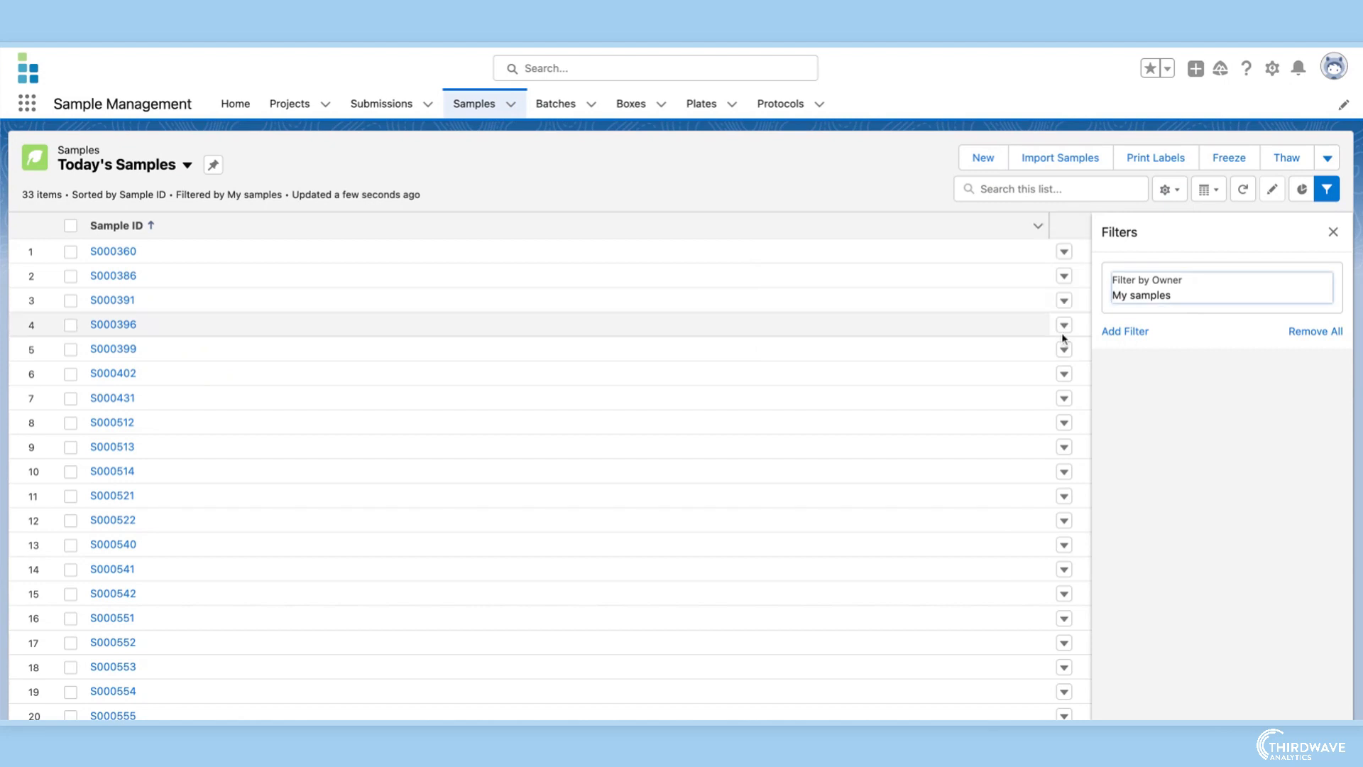
pyautogui.click(1150, 333)
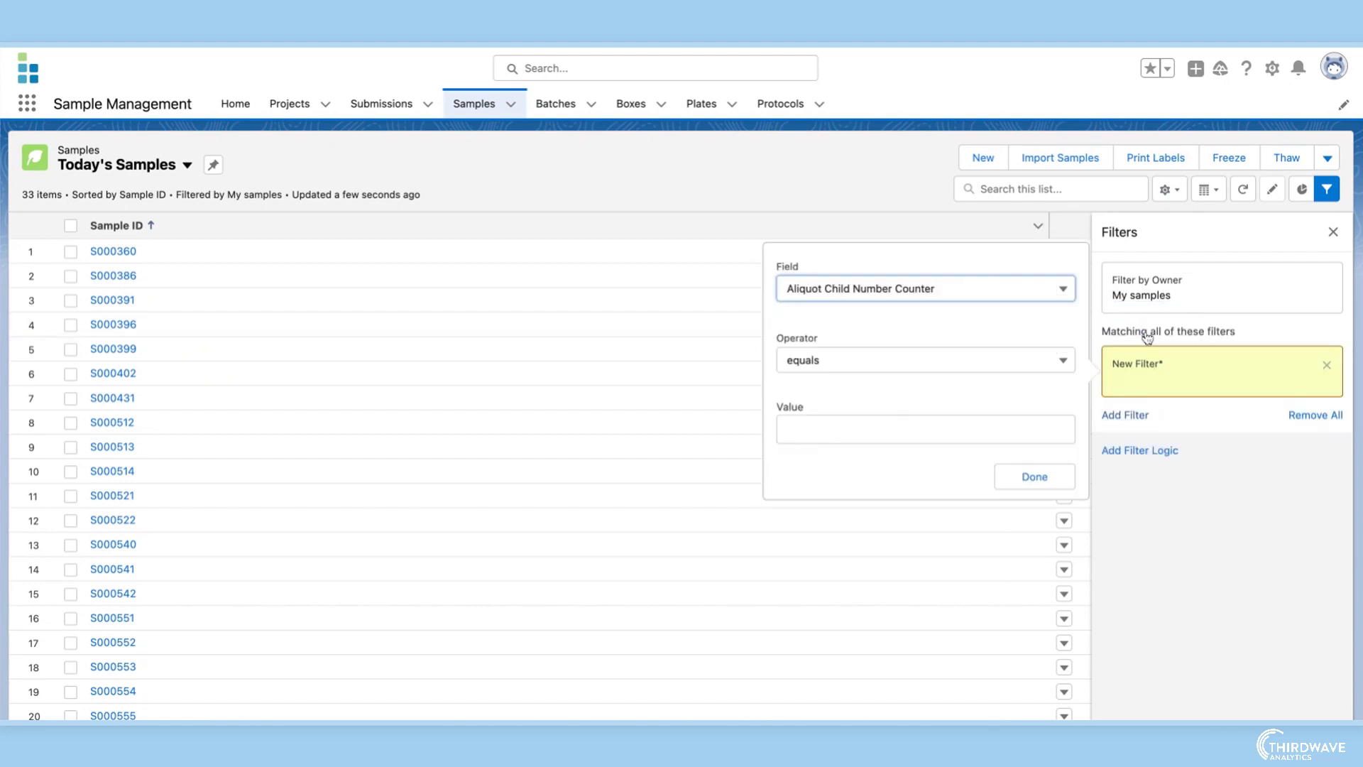
pyautogui.click(1043, 291)
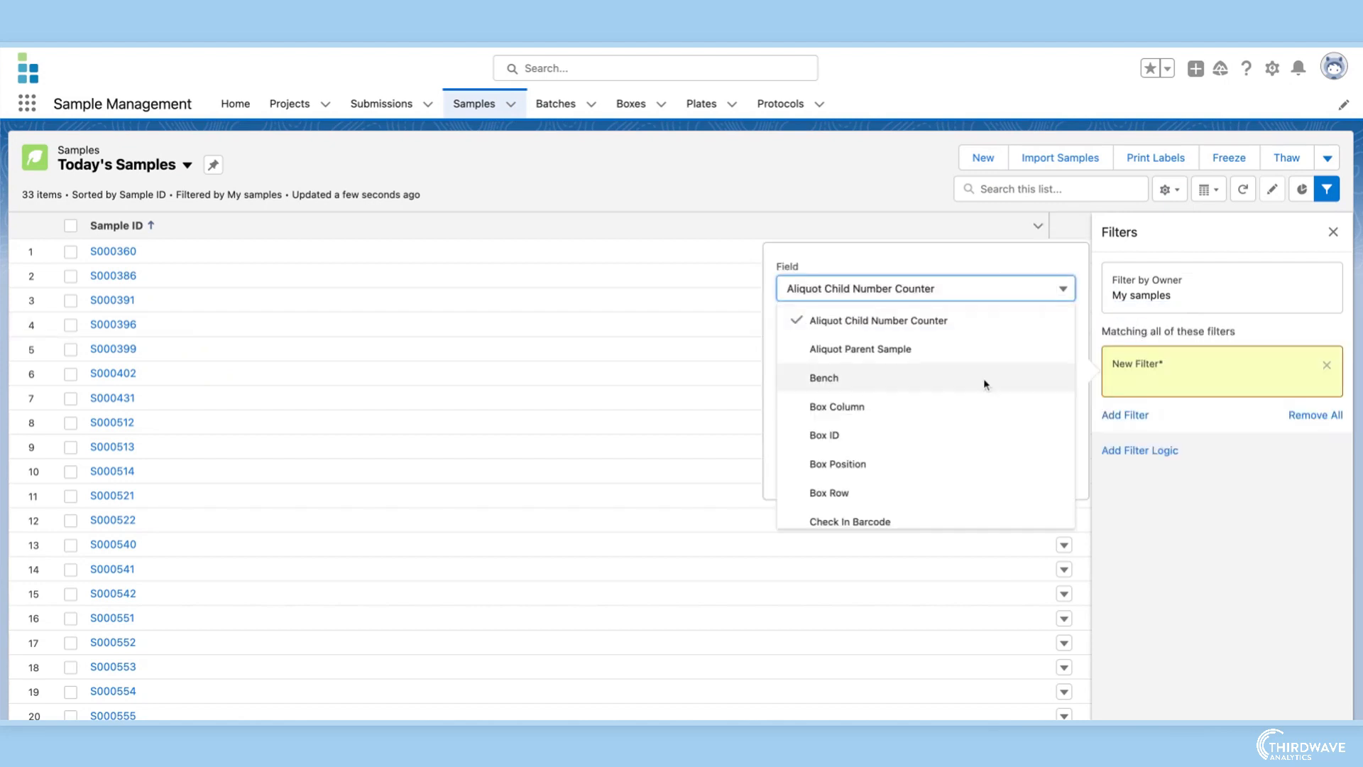
pyautogui.scroll(-2, 968, 417)
pyautogui.scroll(-5, 968, 416)
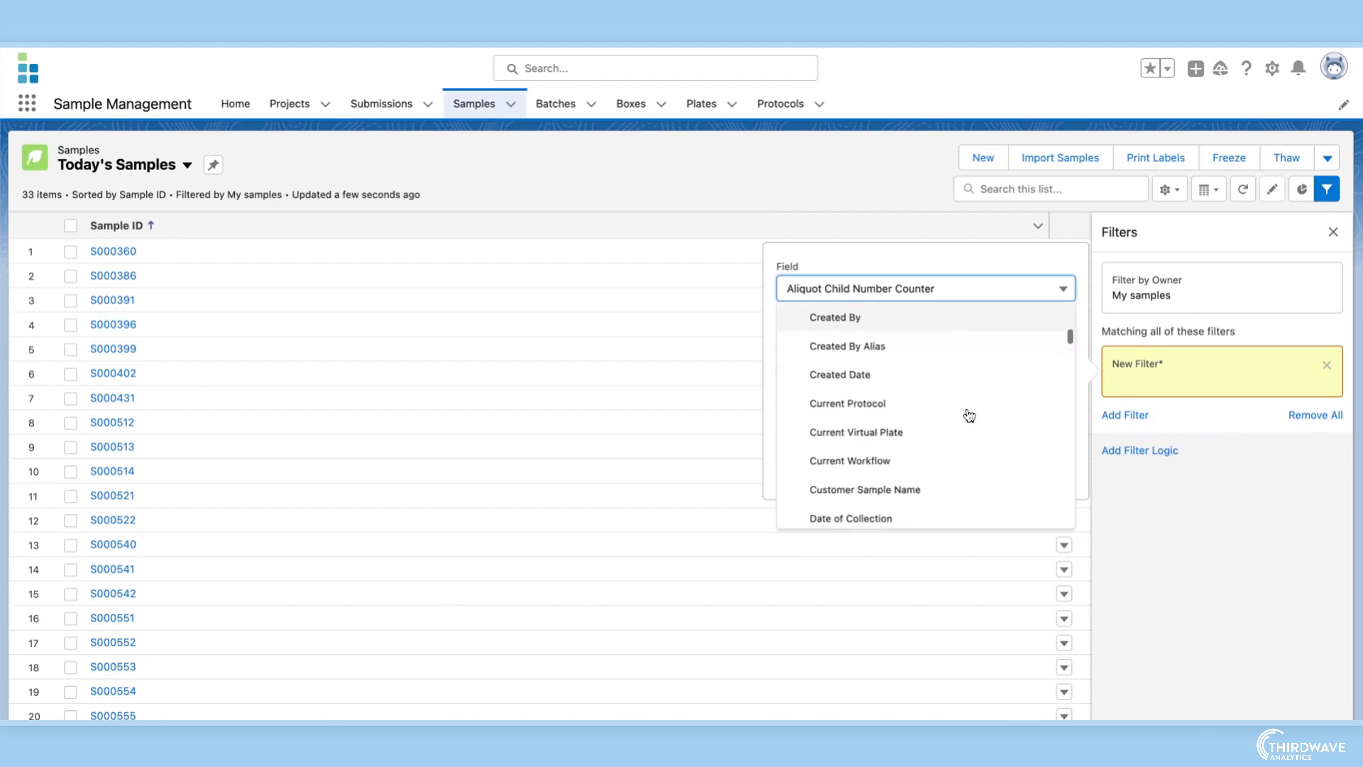
pyautogui.click(934, 443)
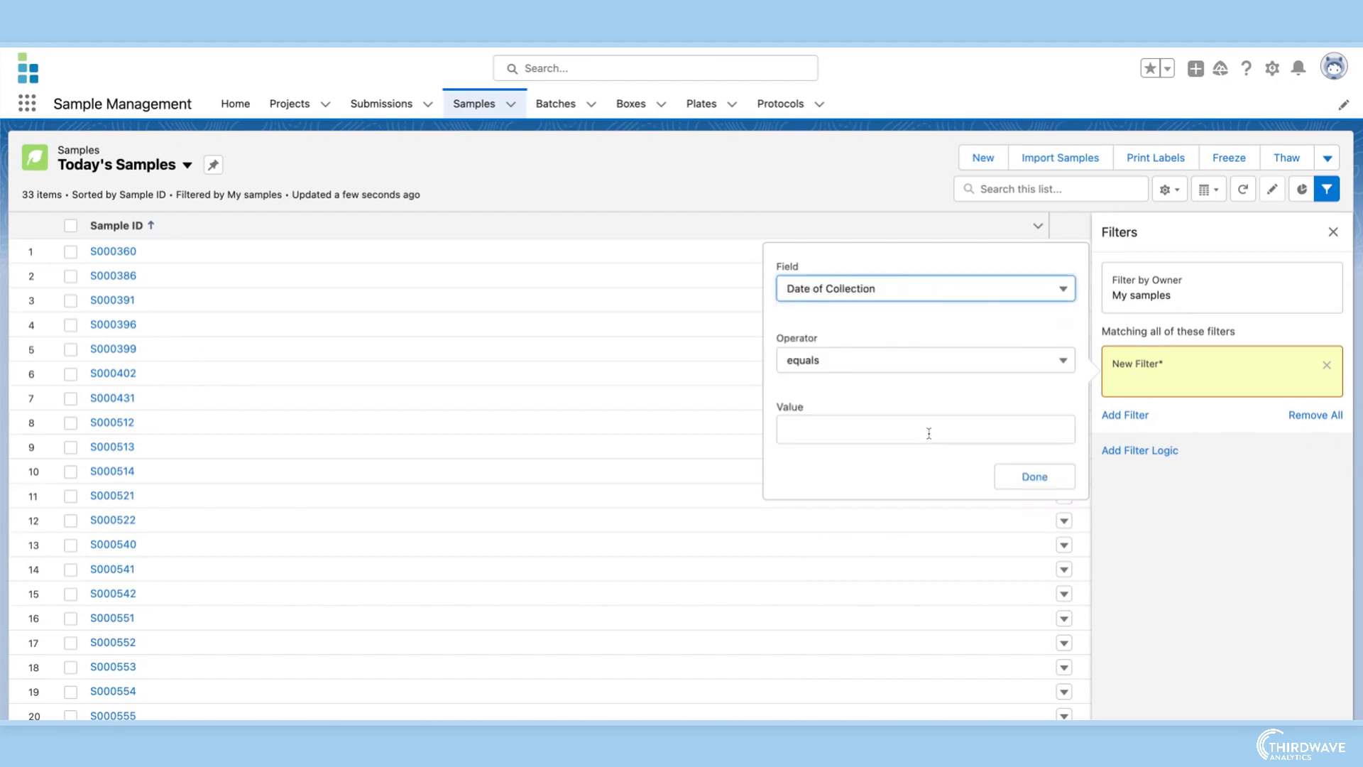
pyautogui.click(928, 432)
pyautogui.write('TODAY')
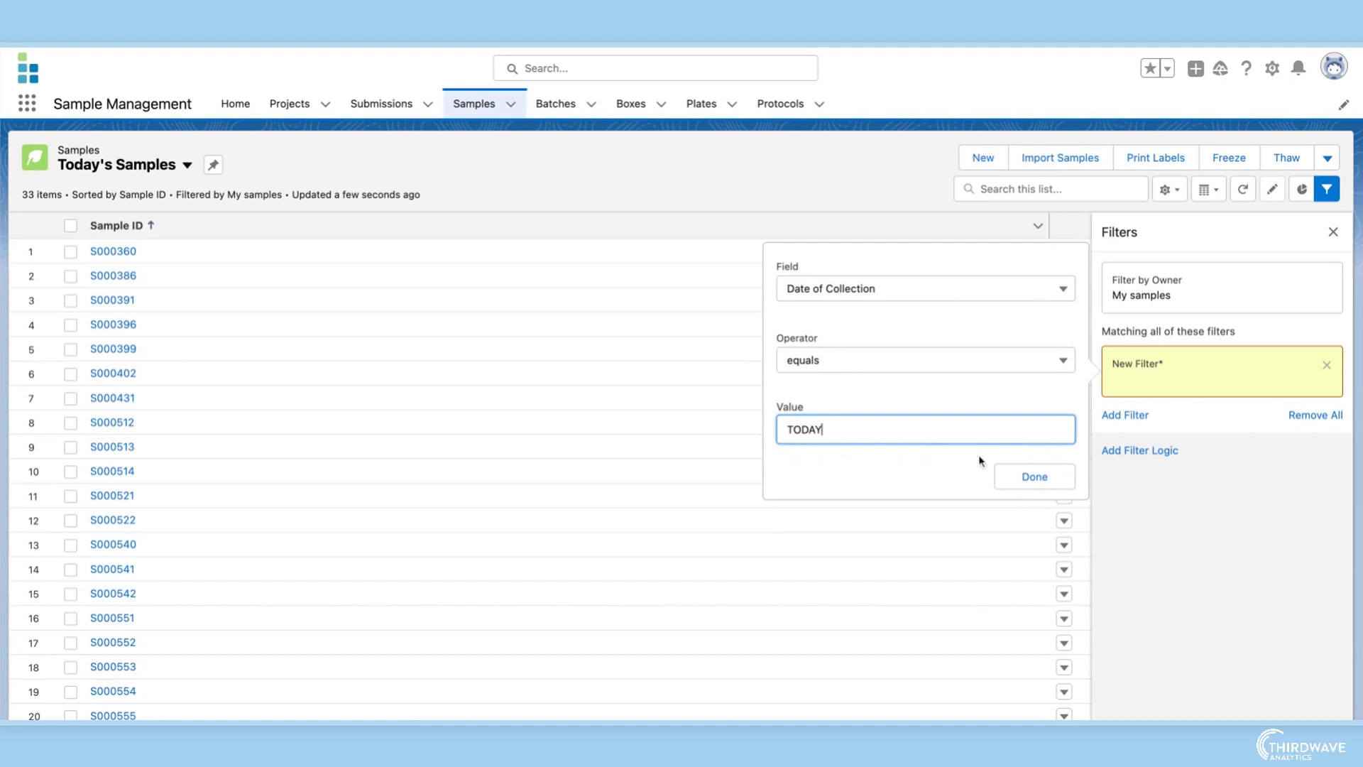
pyautogui.click(1027, 478)
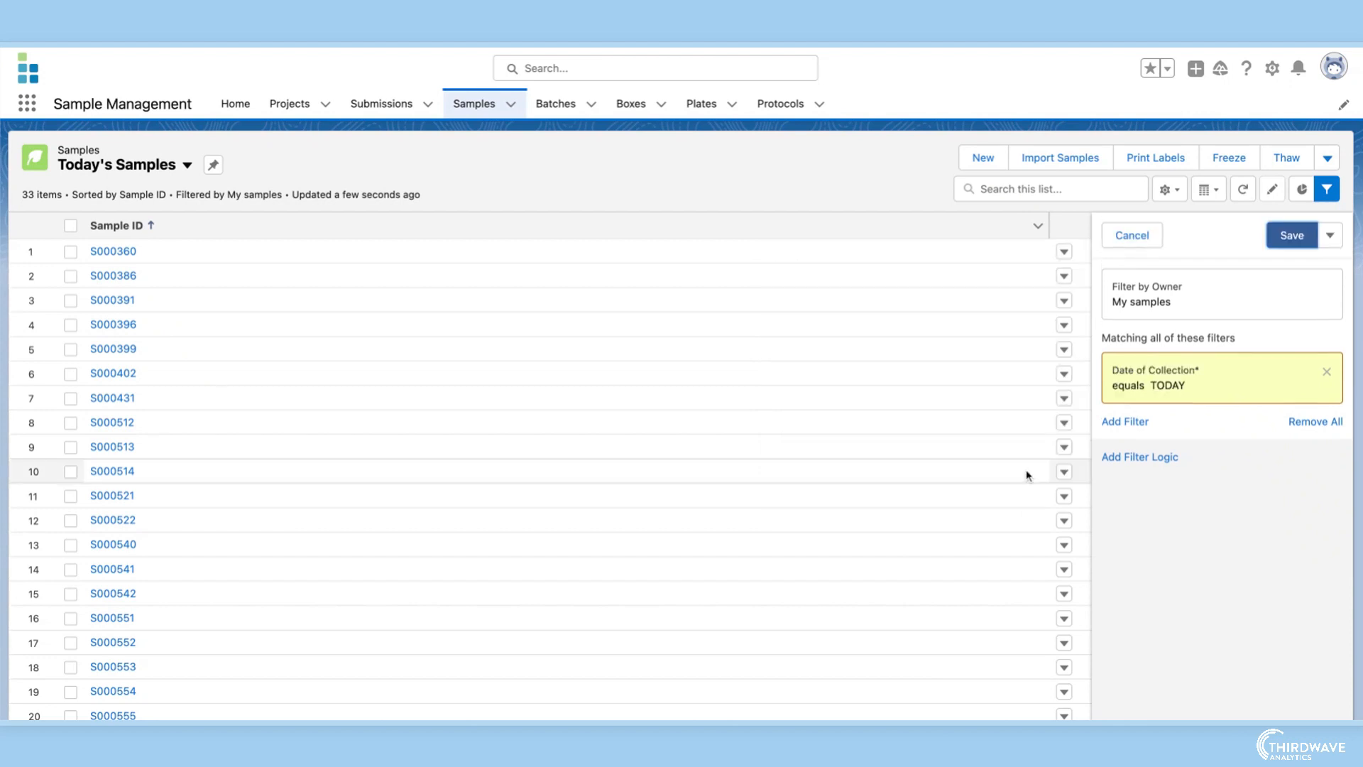
pyautogui.click(1278, 241)
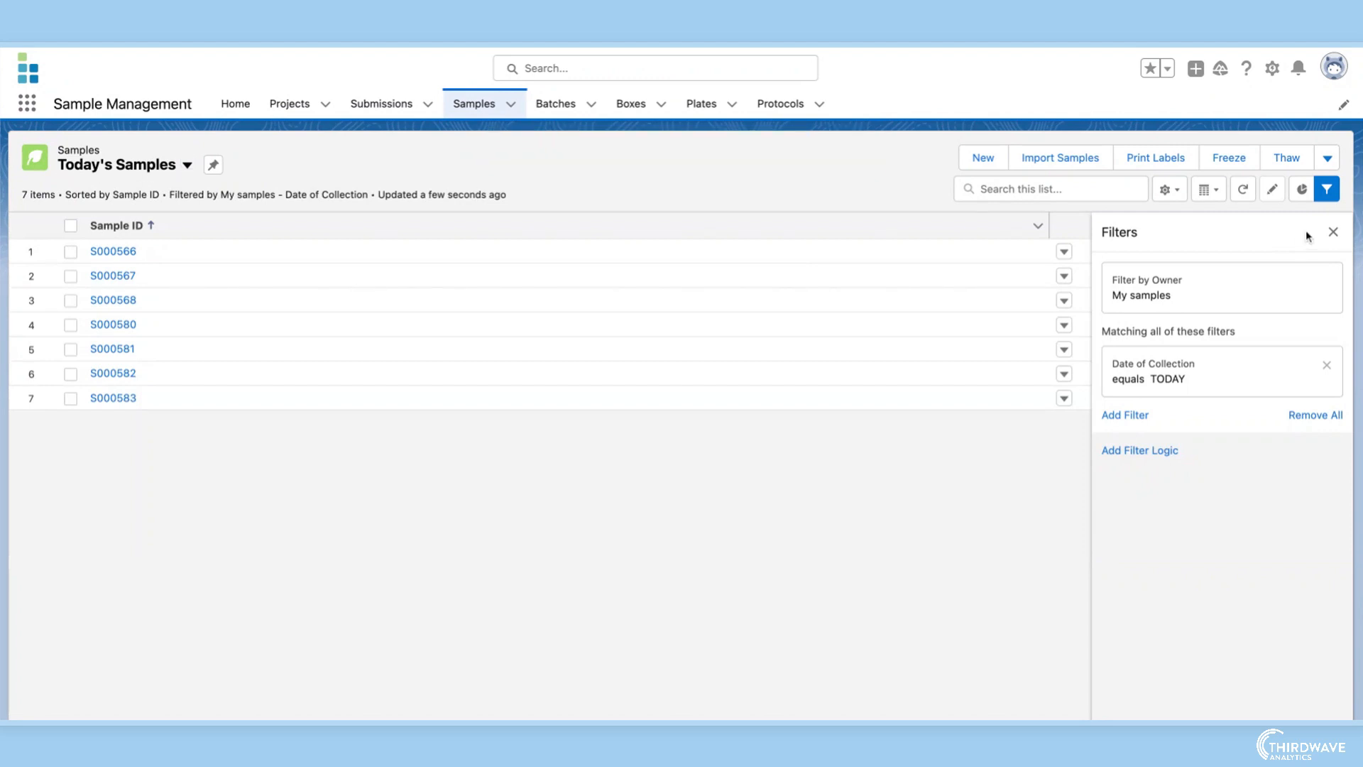
pyautogui.click(1333, 231)
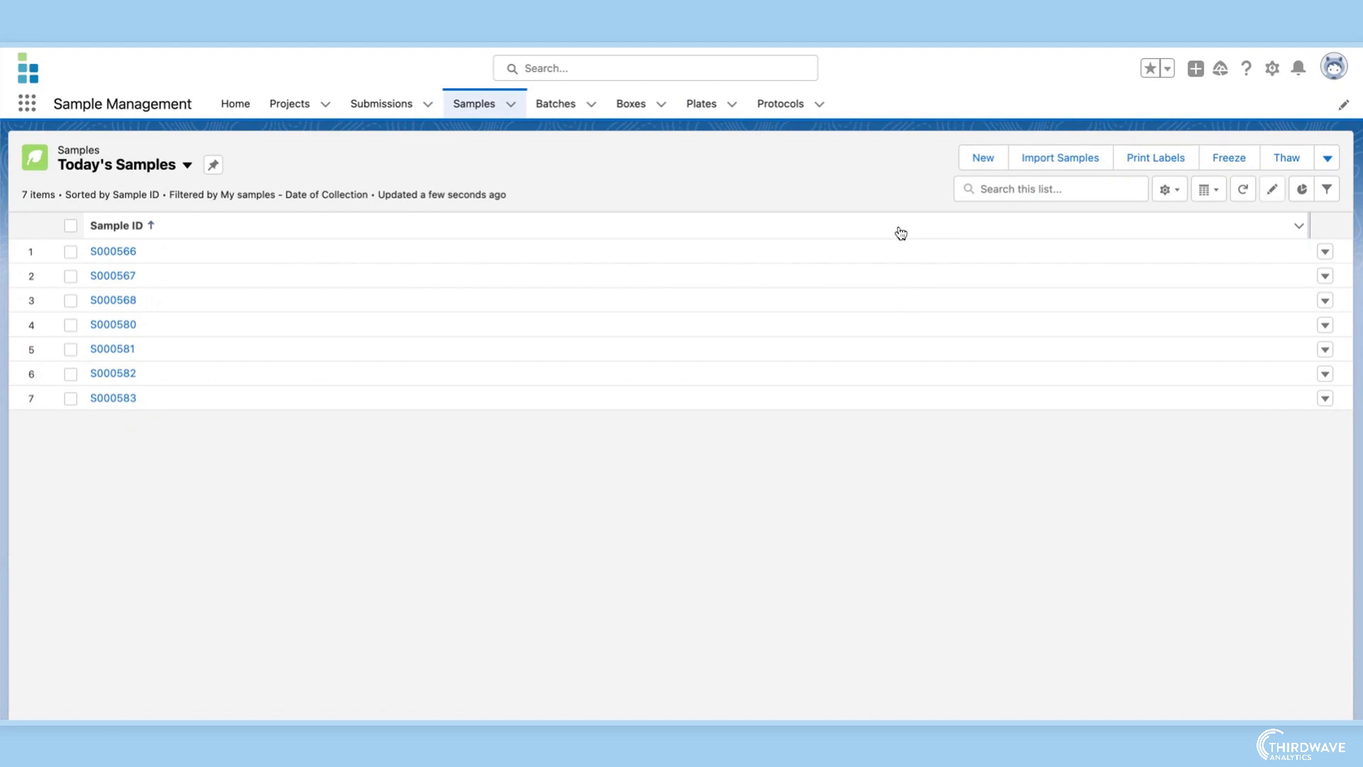
# Add Box ID, Frozen and Sample Name to the visible fields of the Today's Samples list view
pyautogui.click(1177, 195)
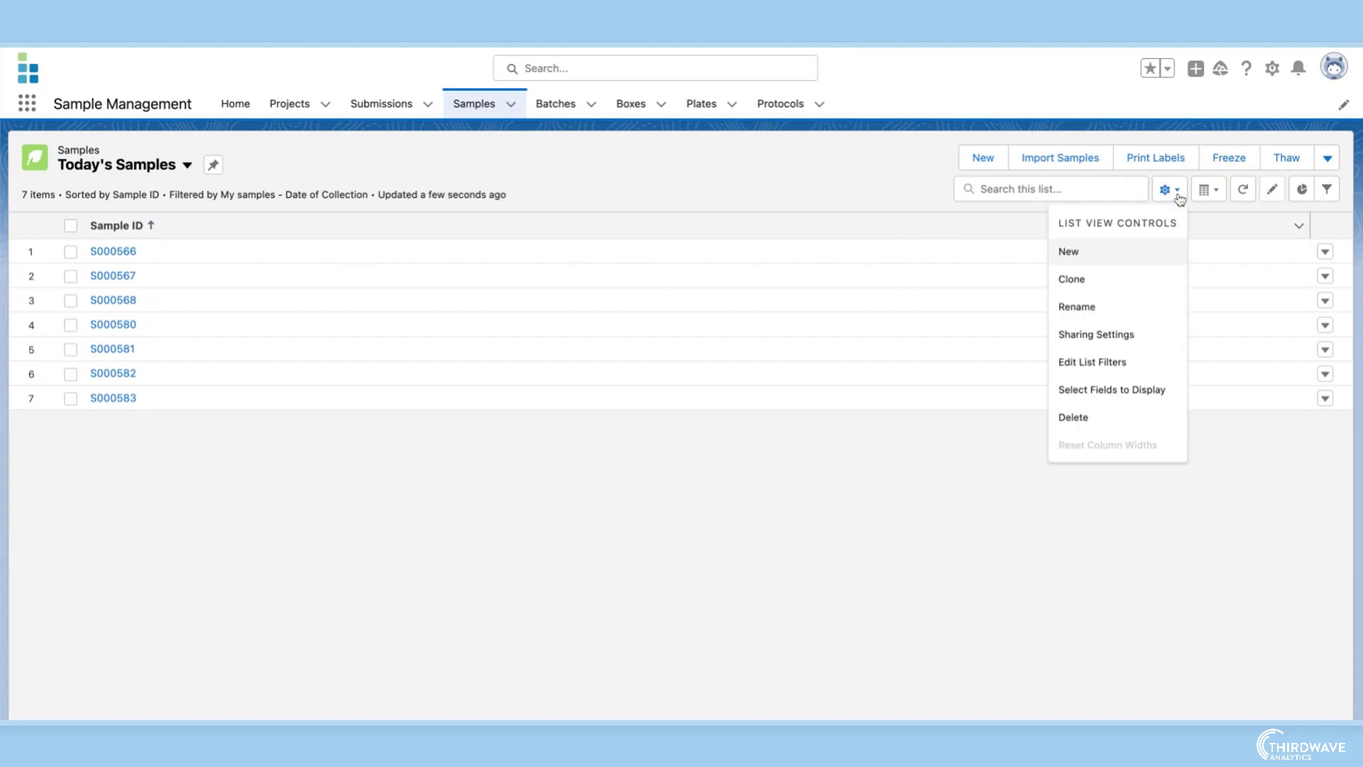
pyautogui.click(1156, 392)
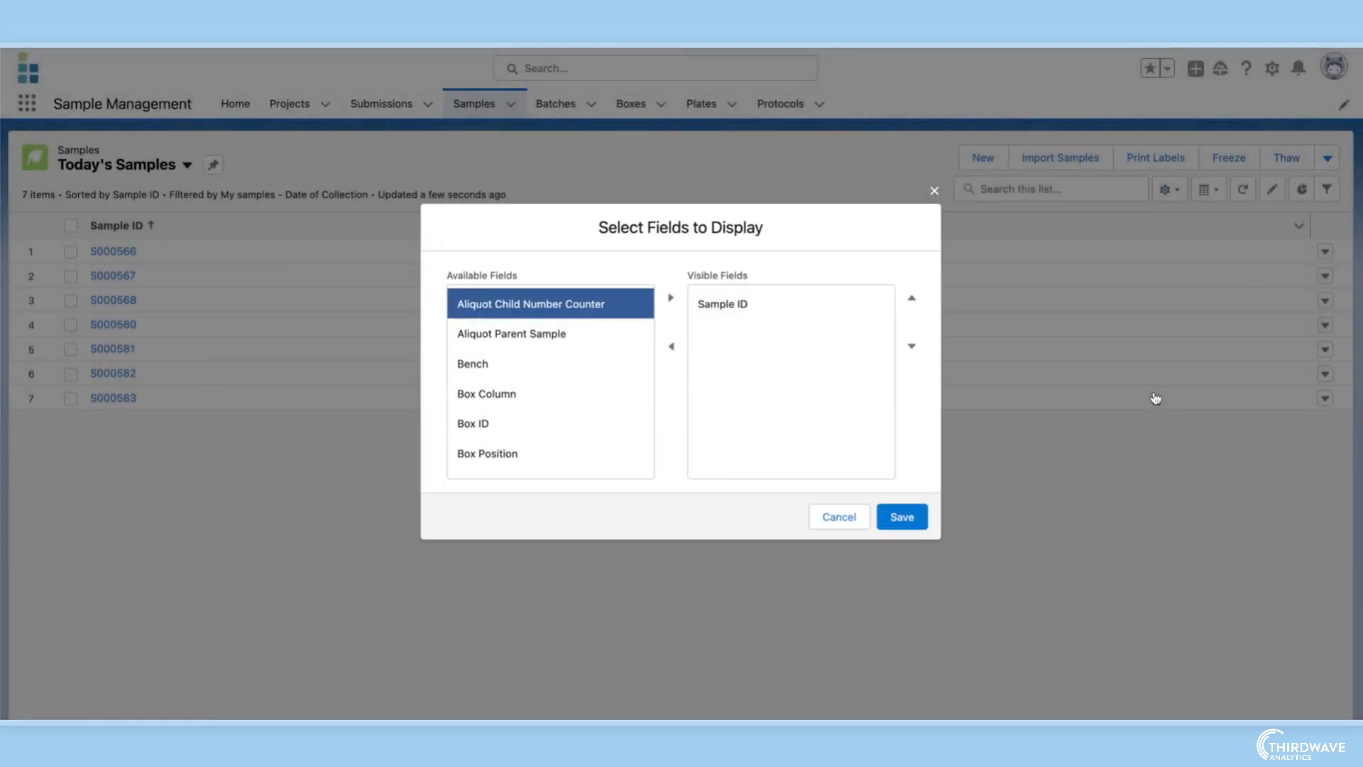
pyautogui.click(606, 418)
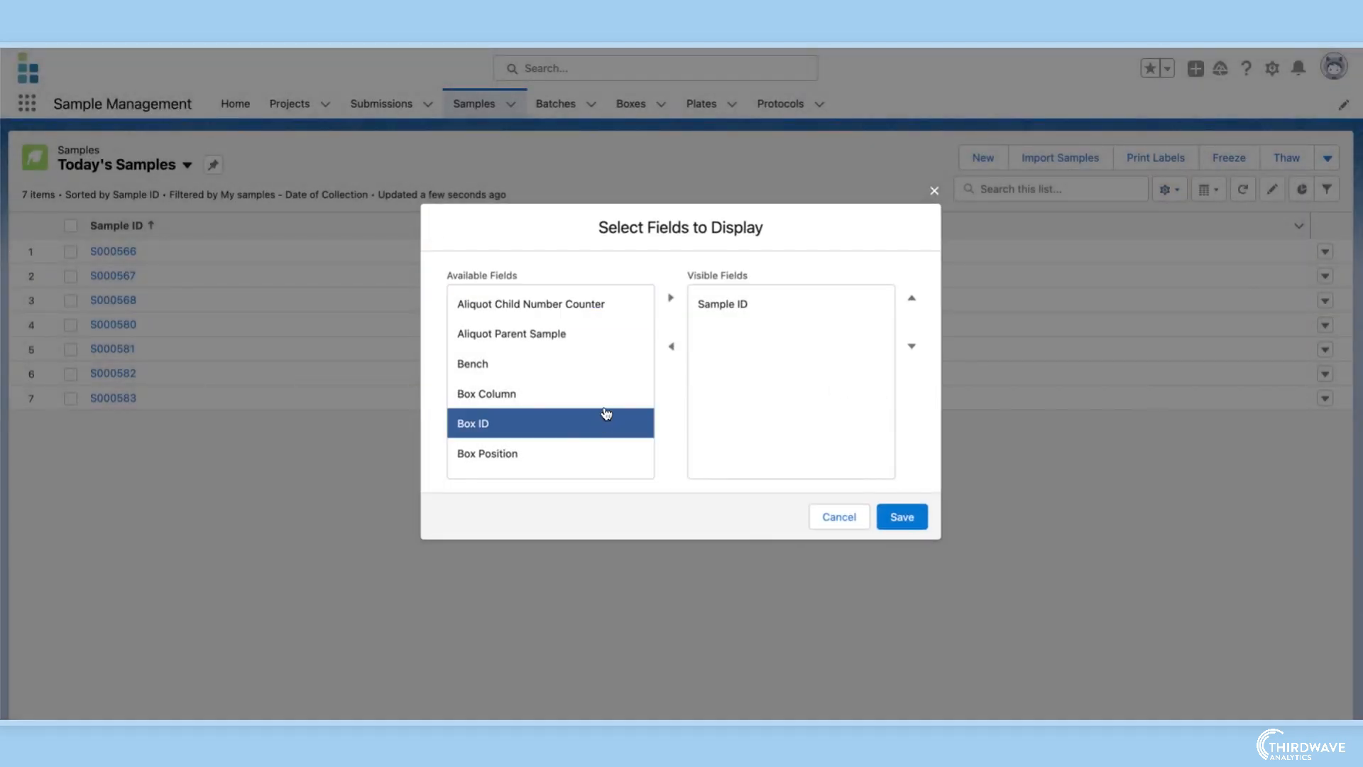
pyautogui.click(670, 299)
pyautogui.scroll(-5, 607, 377)
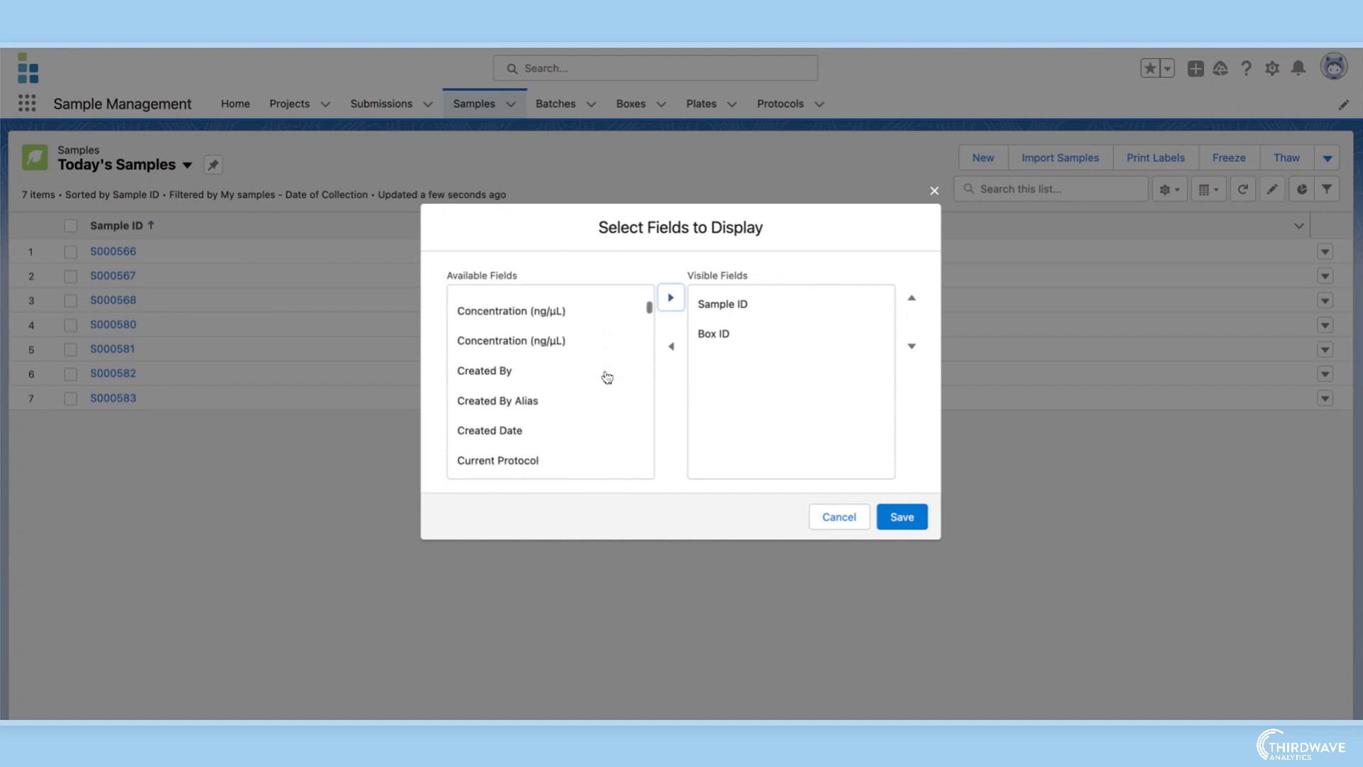
pyautogui.scroll(-8, 608, 377)
pyautogui.click(578, 416)
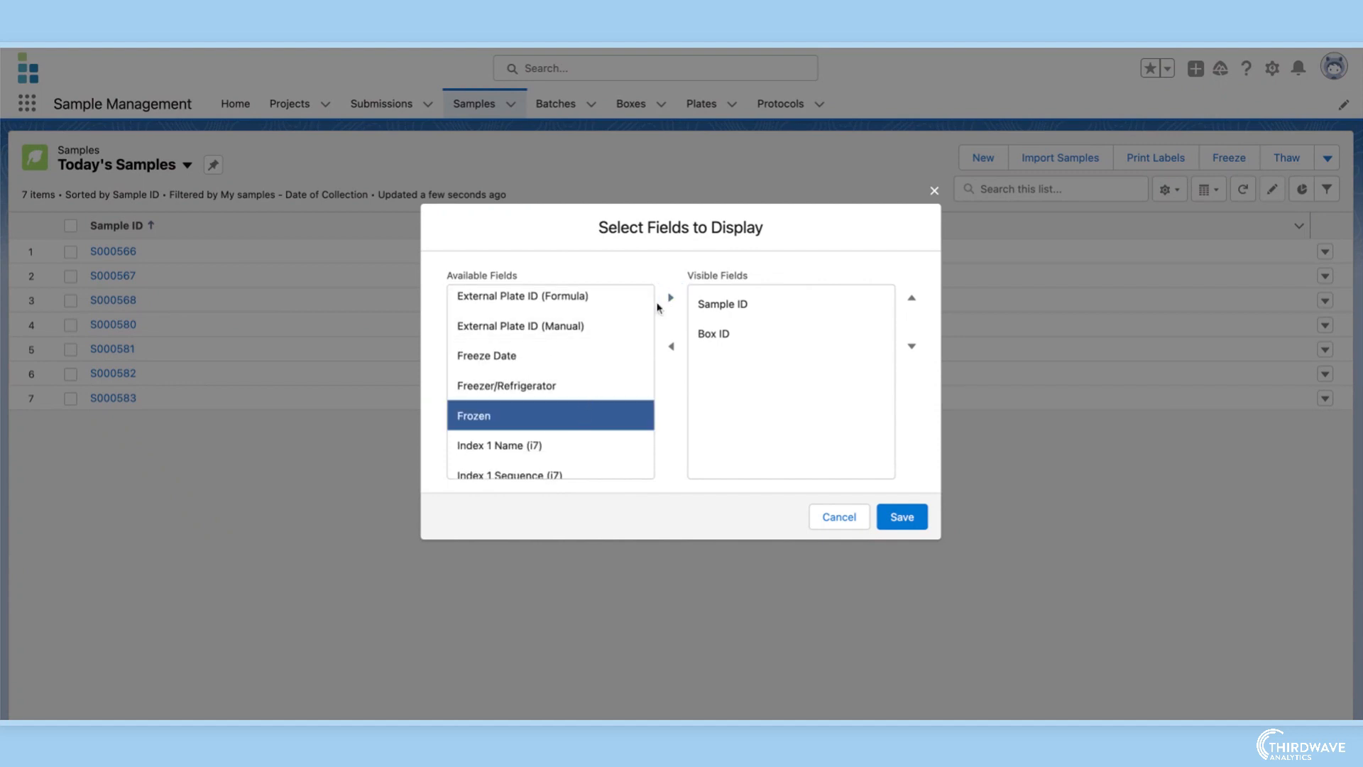
pyautogui.click(670, 297)
pyautogui.scroll(-10, 575, 423)
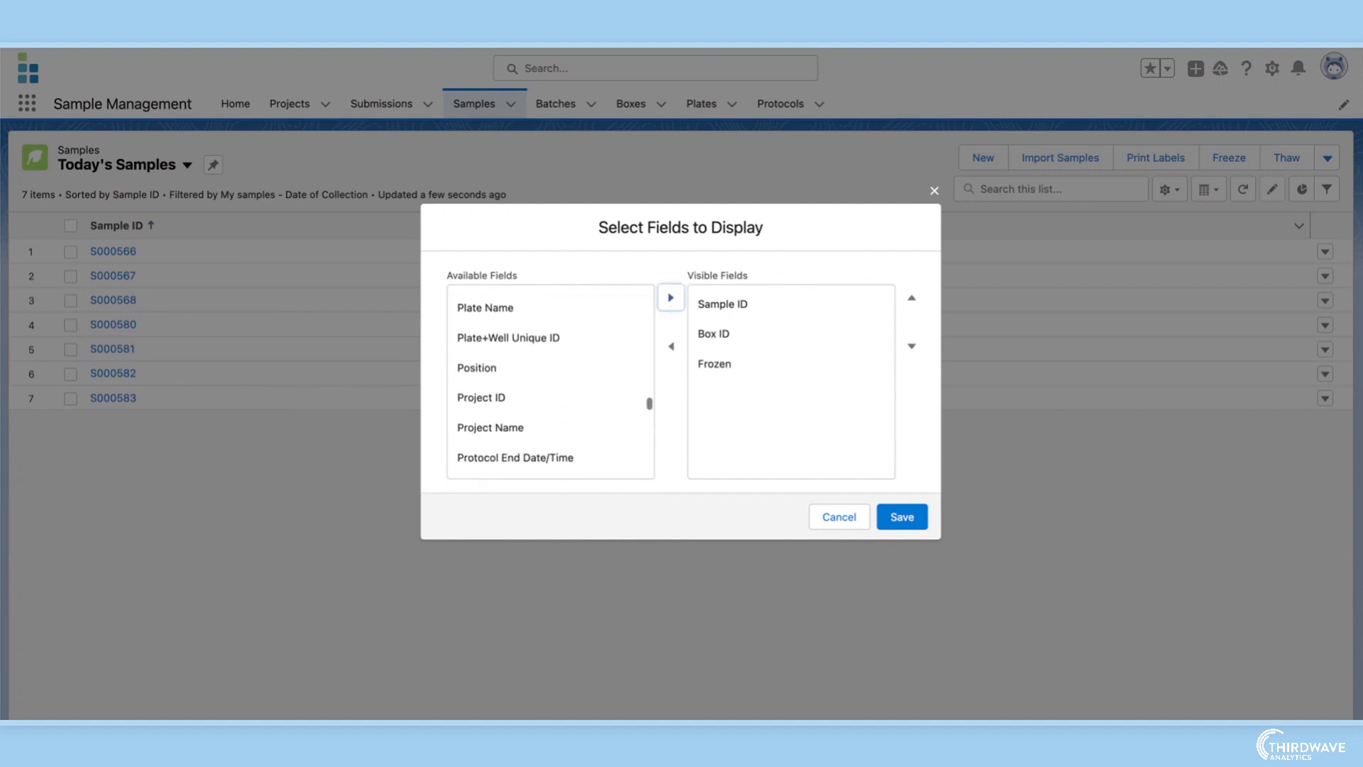
pyautogui.scroll(-8, 575, 423)
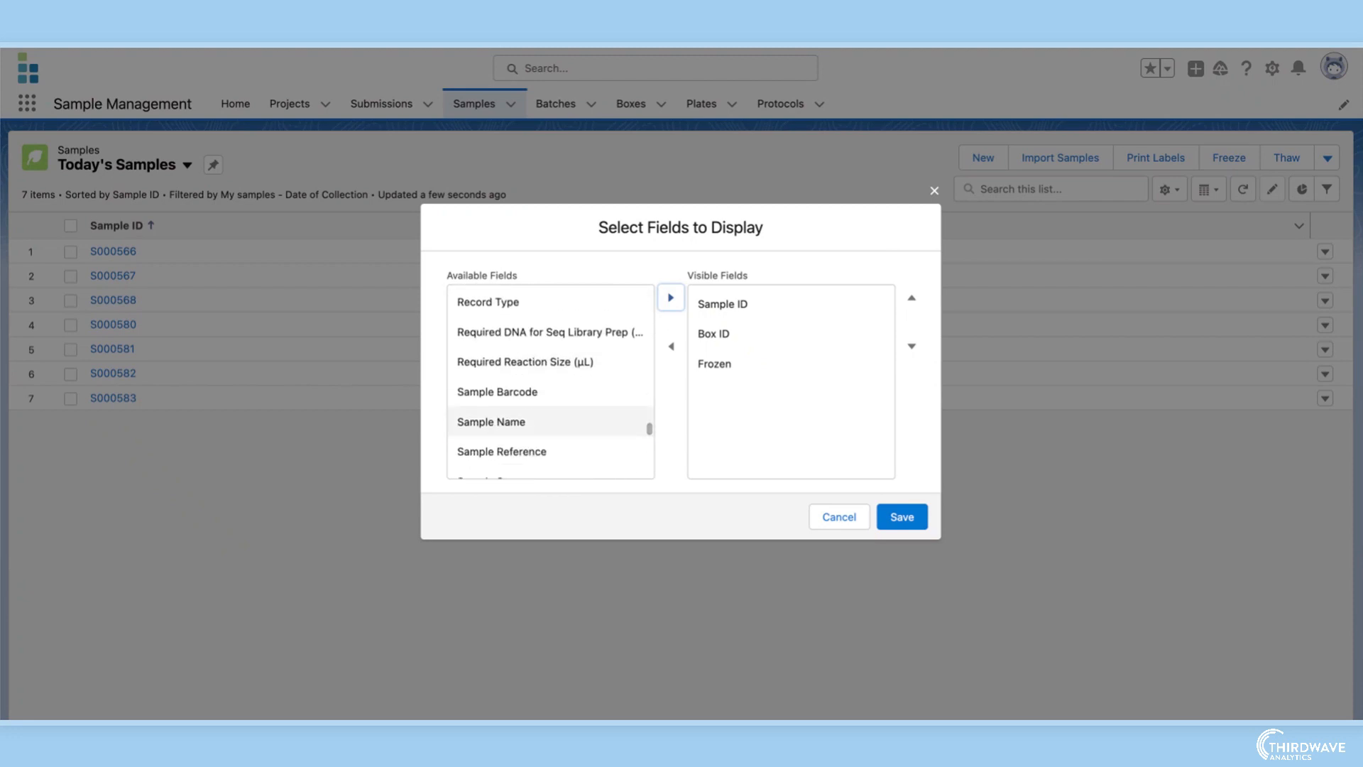
pyautogui.click(575, 423)
pyautogui.click(670, 297)
# Reorder the visible fields to Sample ID, Sample Name, Frozen, Box ID and save the field selection
pyautogui.click(730, 398)
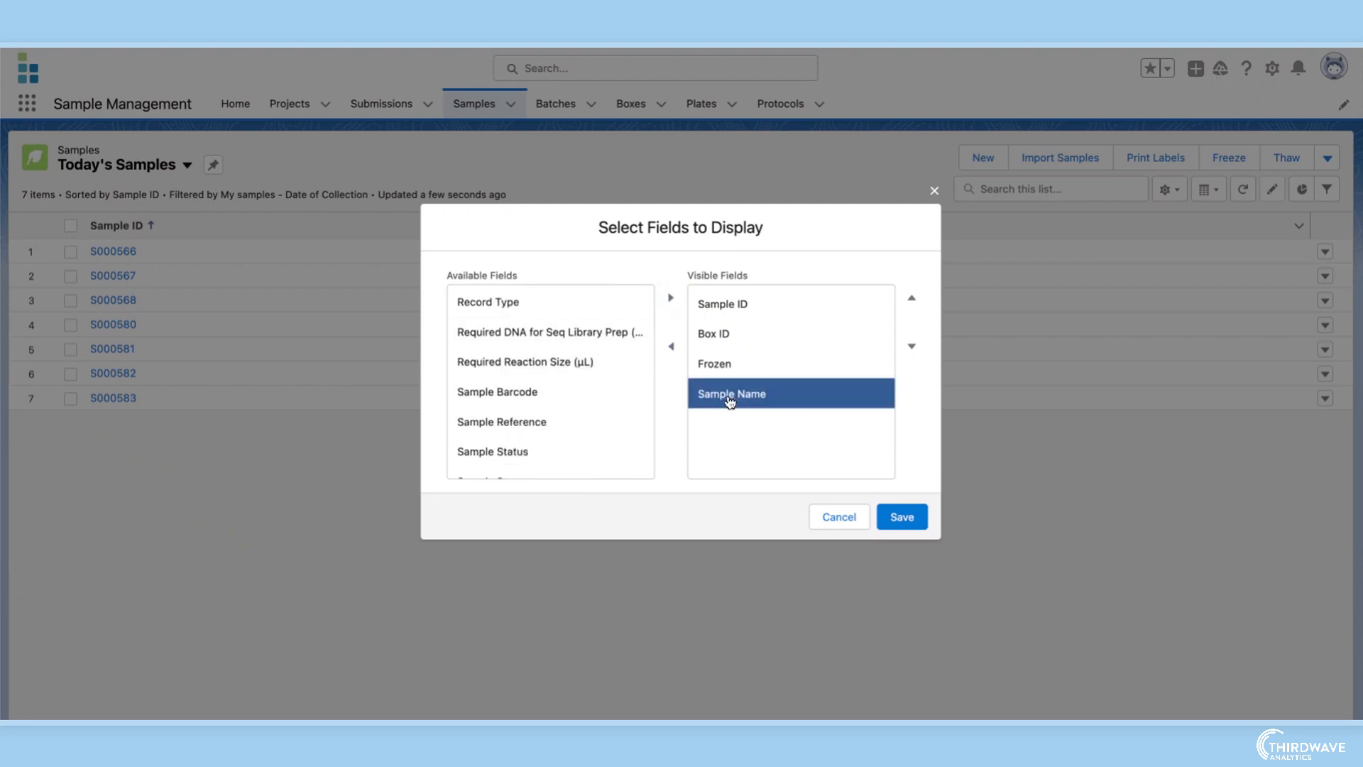
pyautogui.click(912, 297)
pyautogui.click(912, 298)
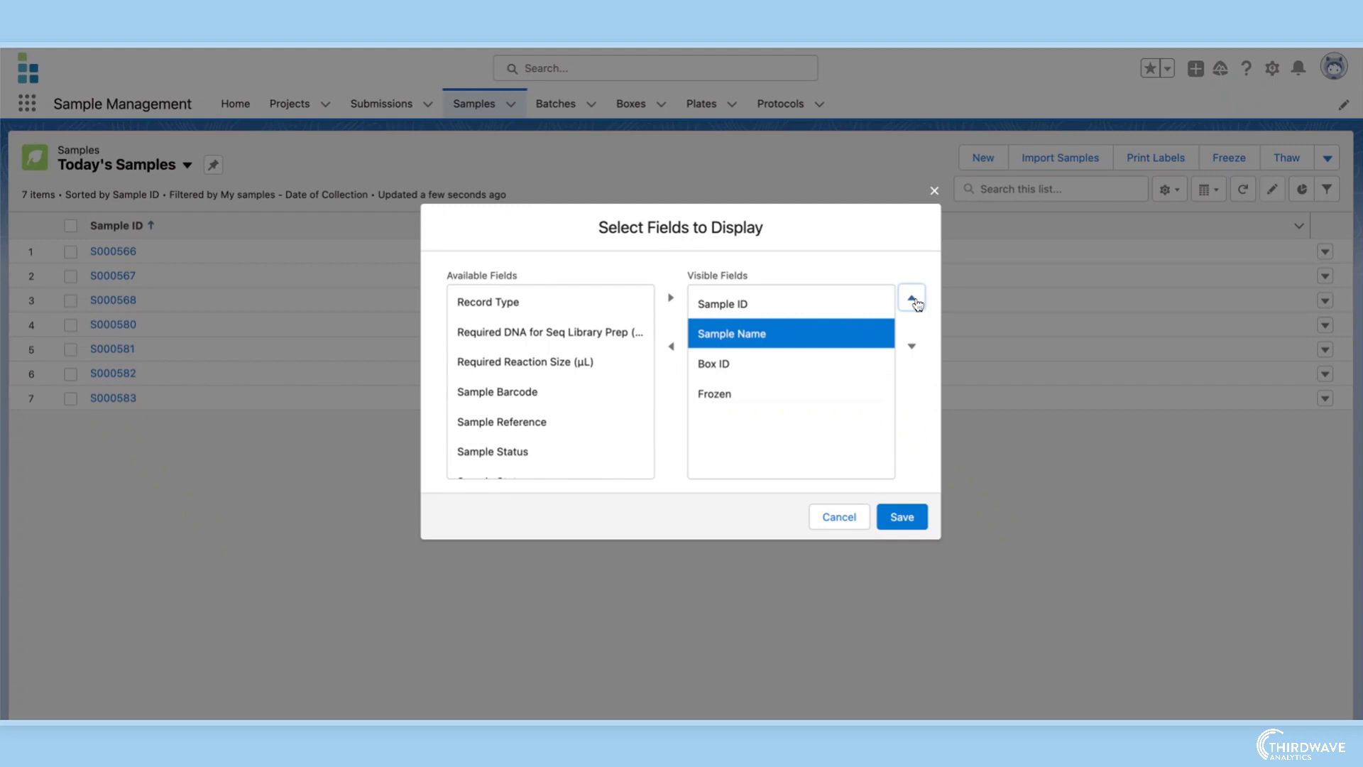
pyautogui.click(860, 362)
pyautogui.click(911, 345)
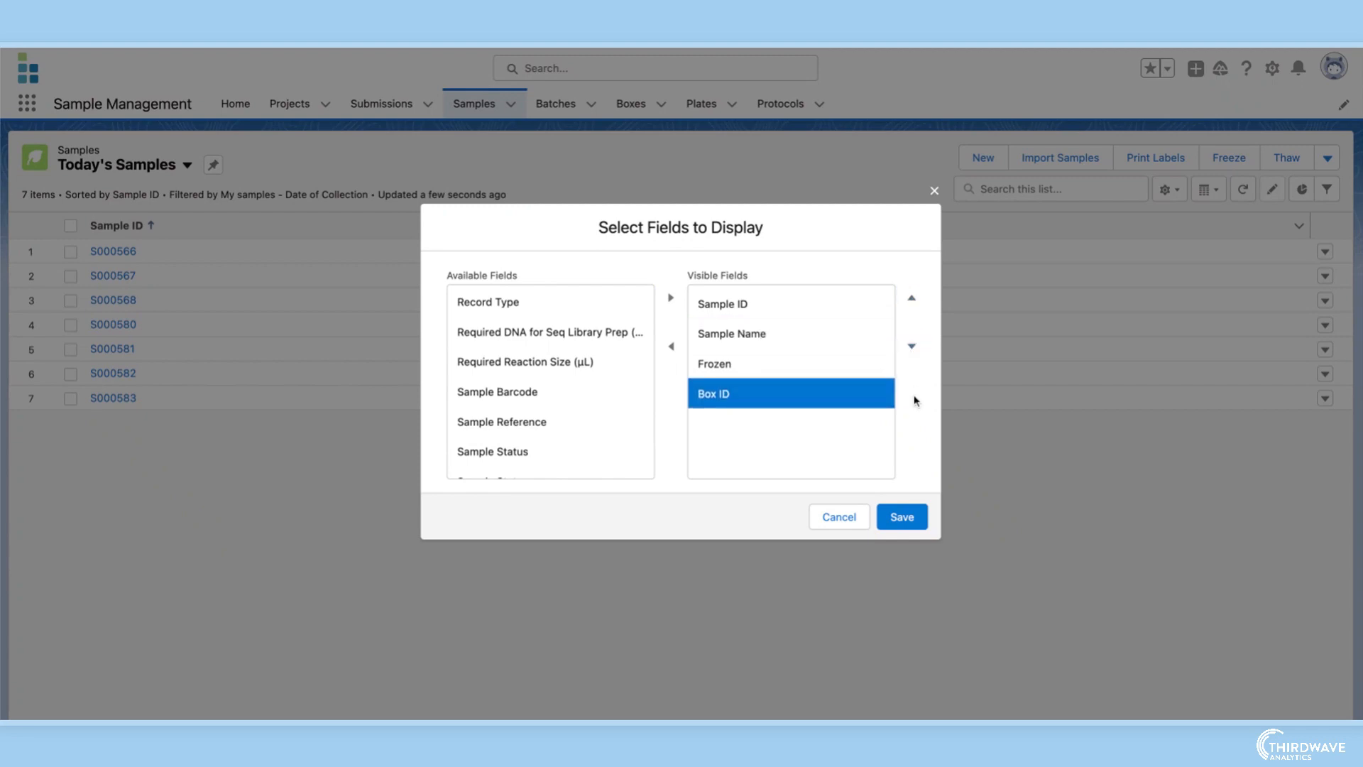
pyautogui.click(902, 516)
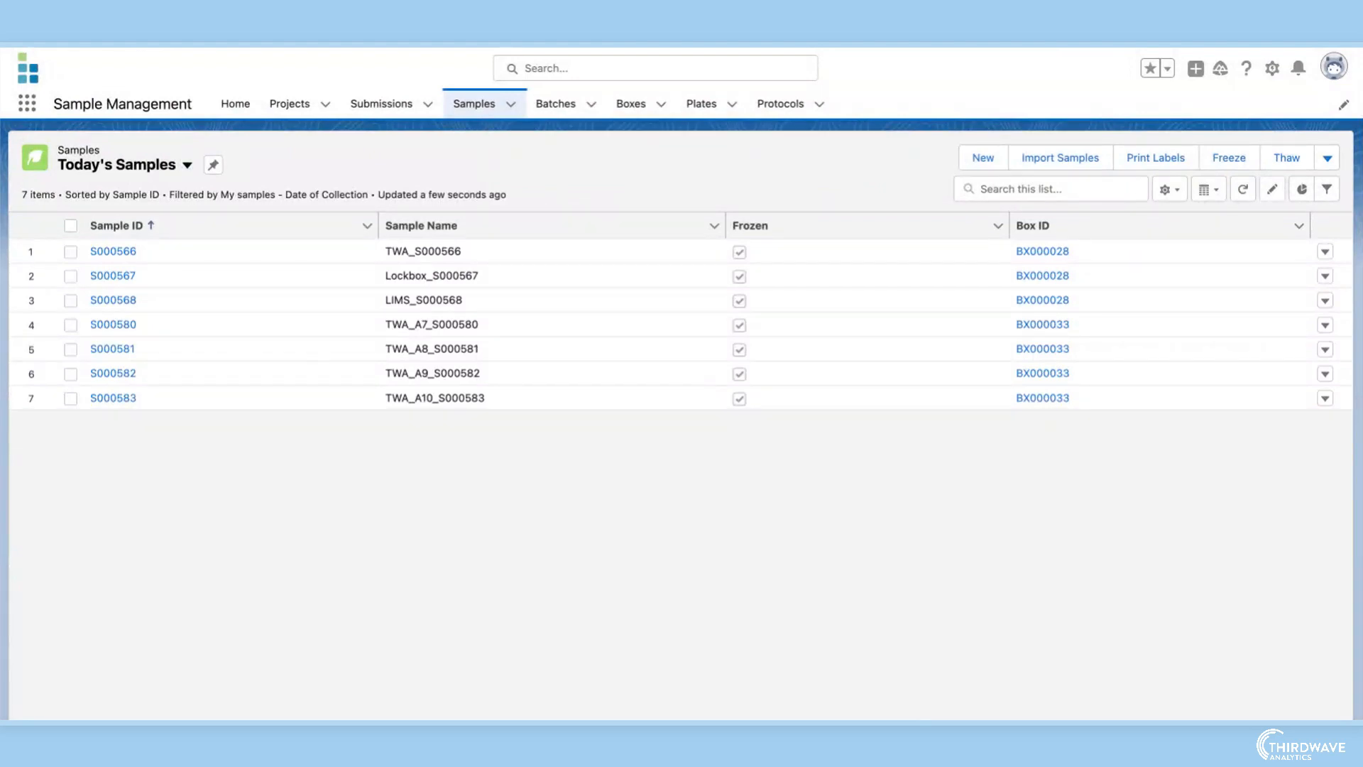
# Pin the Today's Samples list view and clone it under the suggested name, visible only to its creator
pyautogui.click(215, 167)
pyautogui.click(1165, 191)
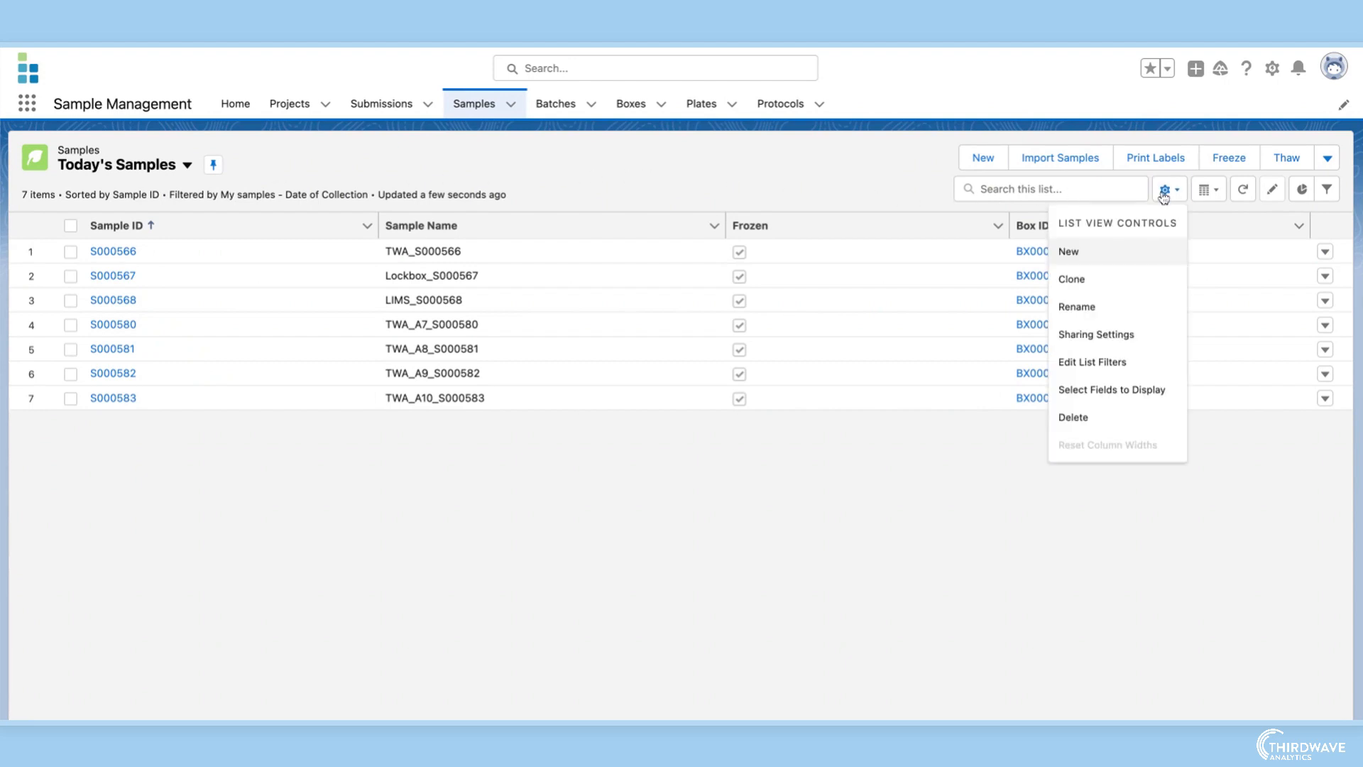
pyautogui.click(1102, 281)
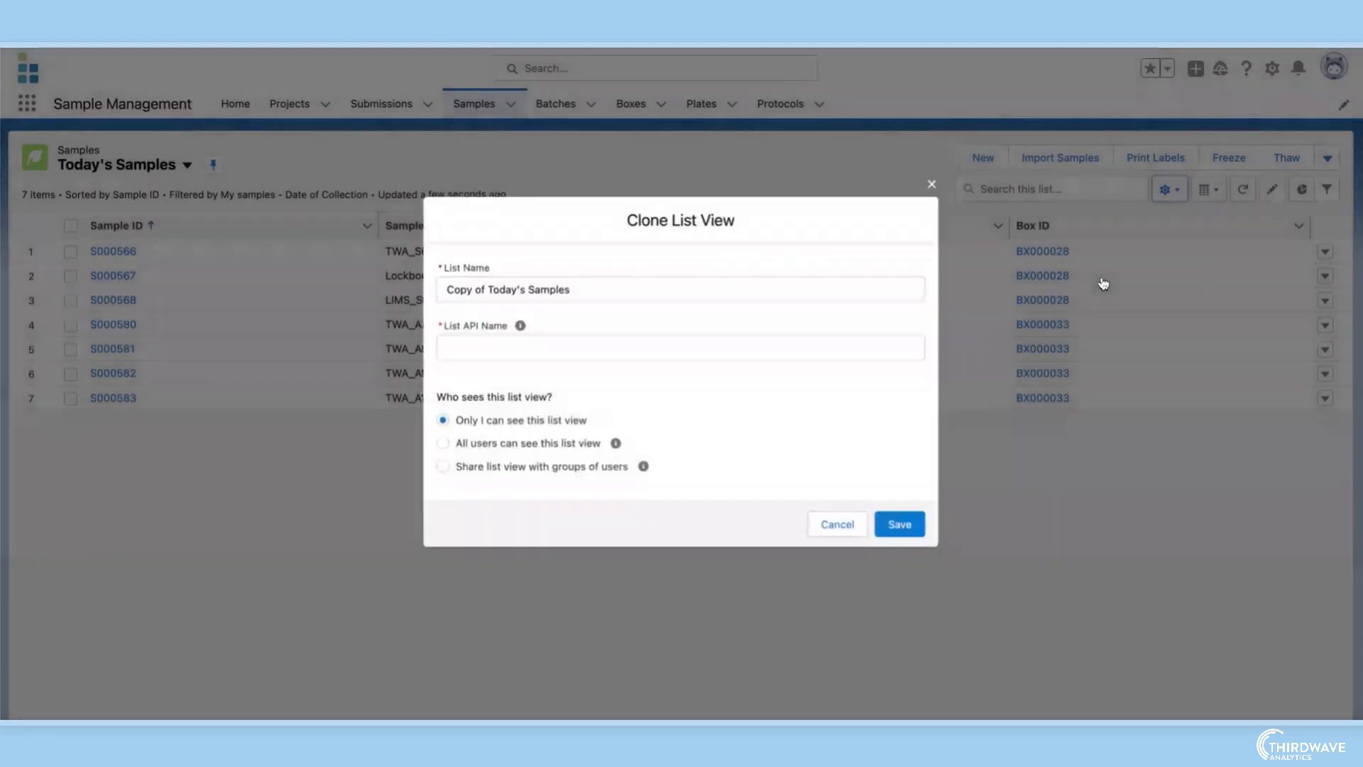
pyautogui.click(923, 524)
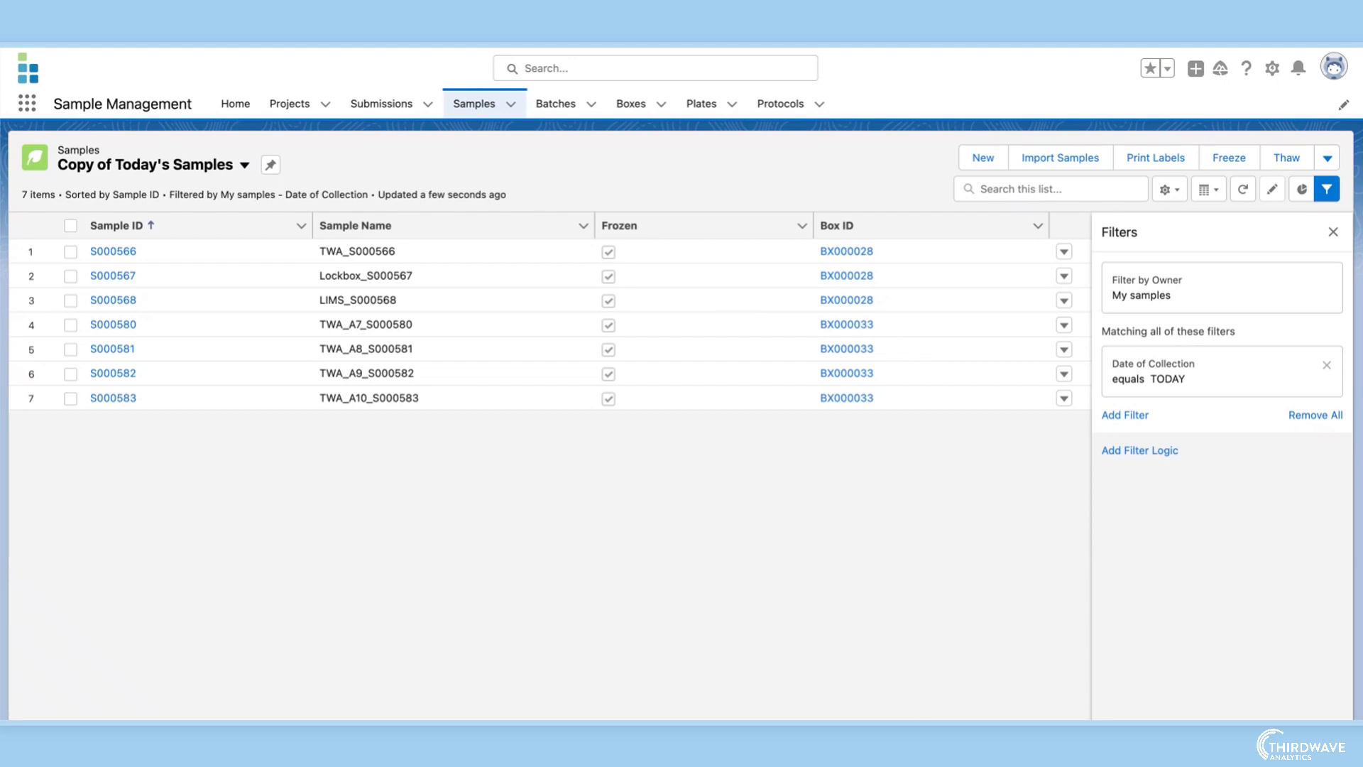
# Add and save a filter for Record Type equals Aliquot on the cloned list view, and close the filters
pyautogui.click(1109, 416)
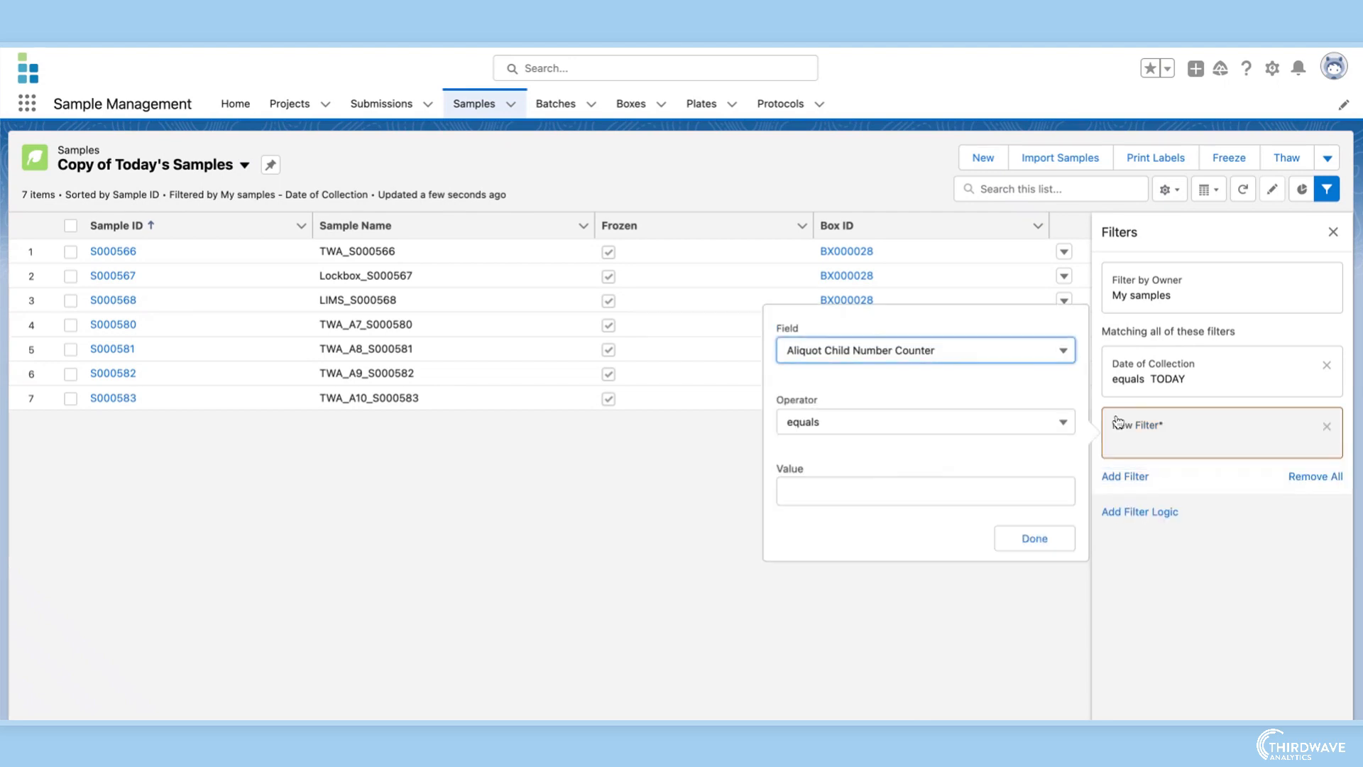
pyautogui.click(946, 353)
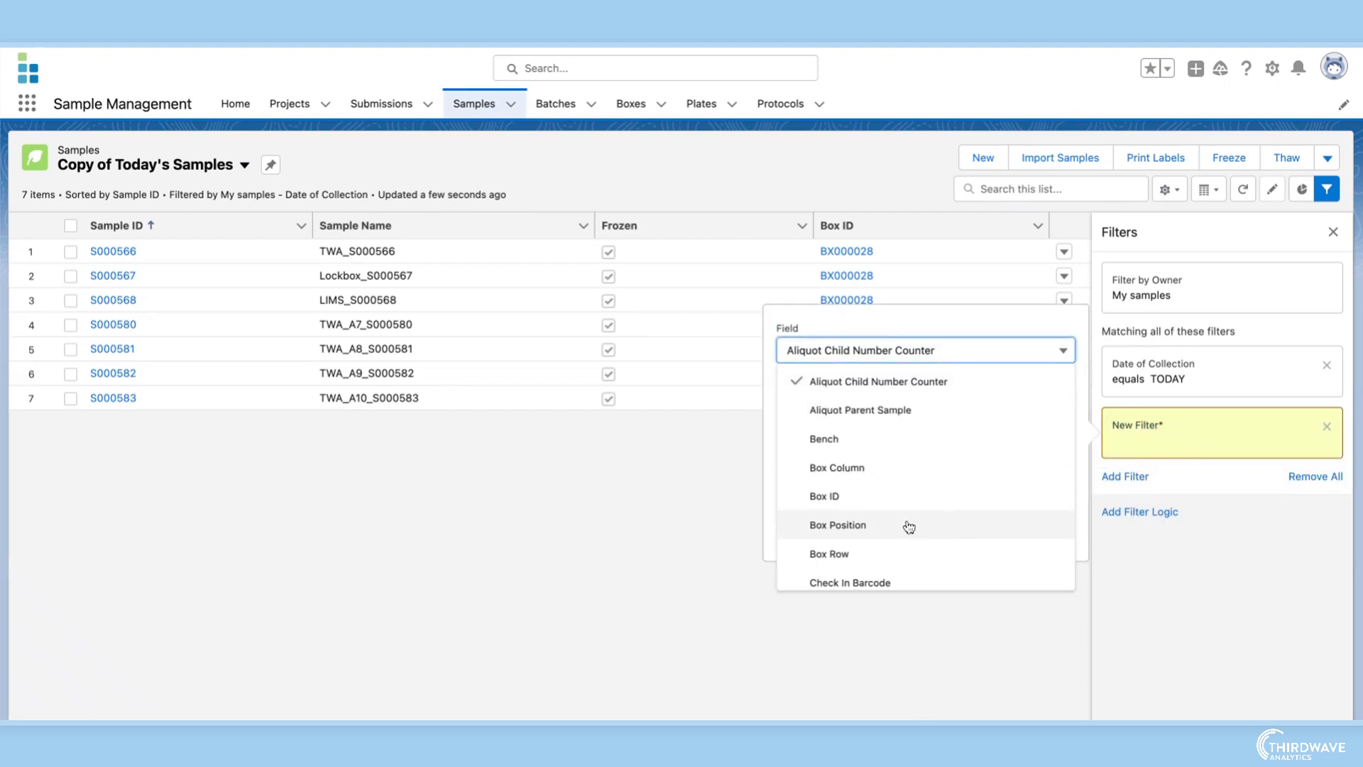
pyautogui.scroll(-5, 907, 526)
pyautogui.scroll(-15, 909, 526)
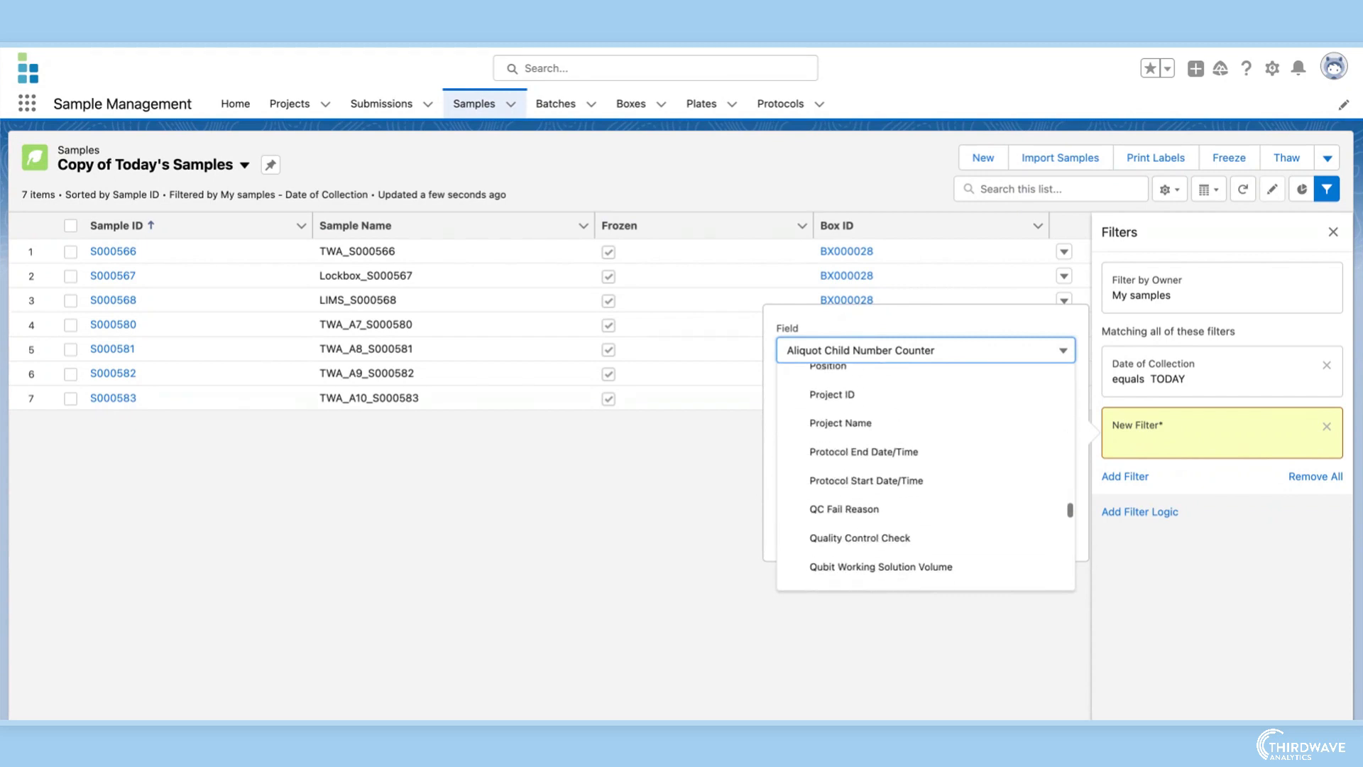
pyautogui.scroll(-2, 909, 526)
pyautogui.click(852, 508)
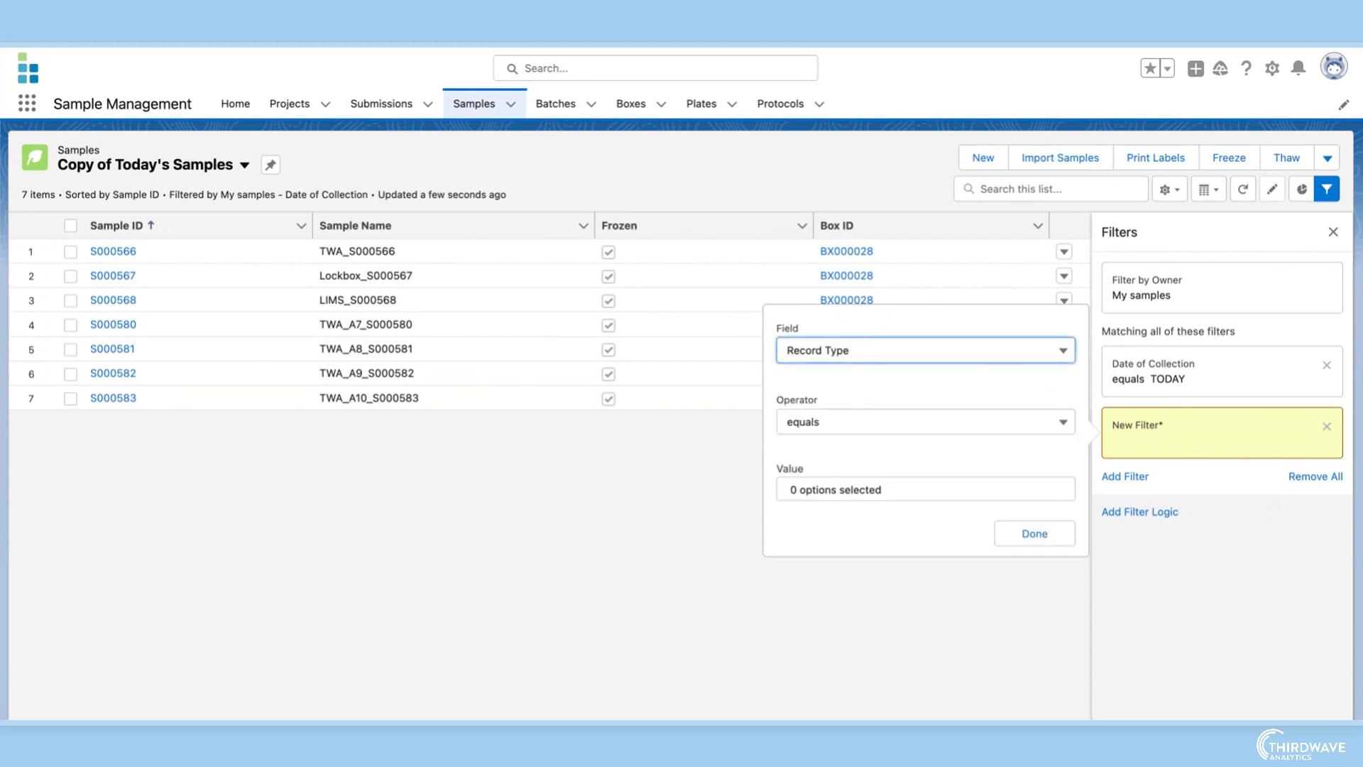
pyautogui.click(876, 487)
pyautogui.click(858, 454)
pyautogui.click(1026, 459)
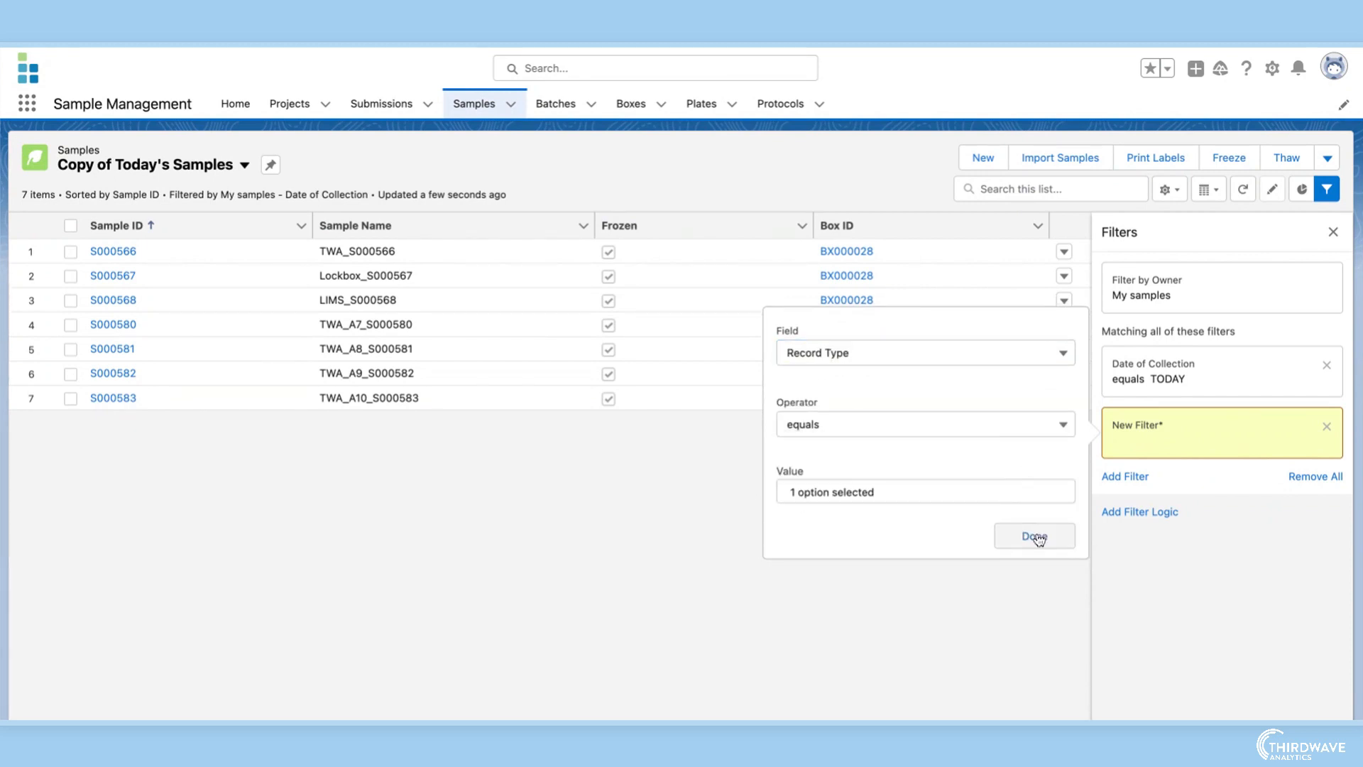
pyautogui.click(1035, 538)
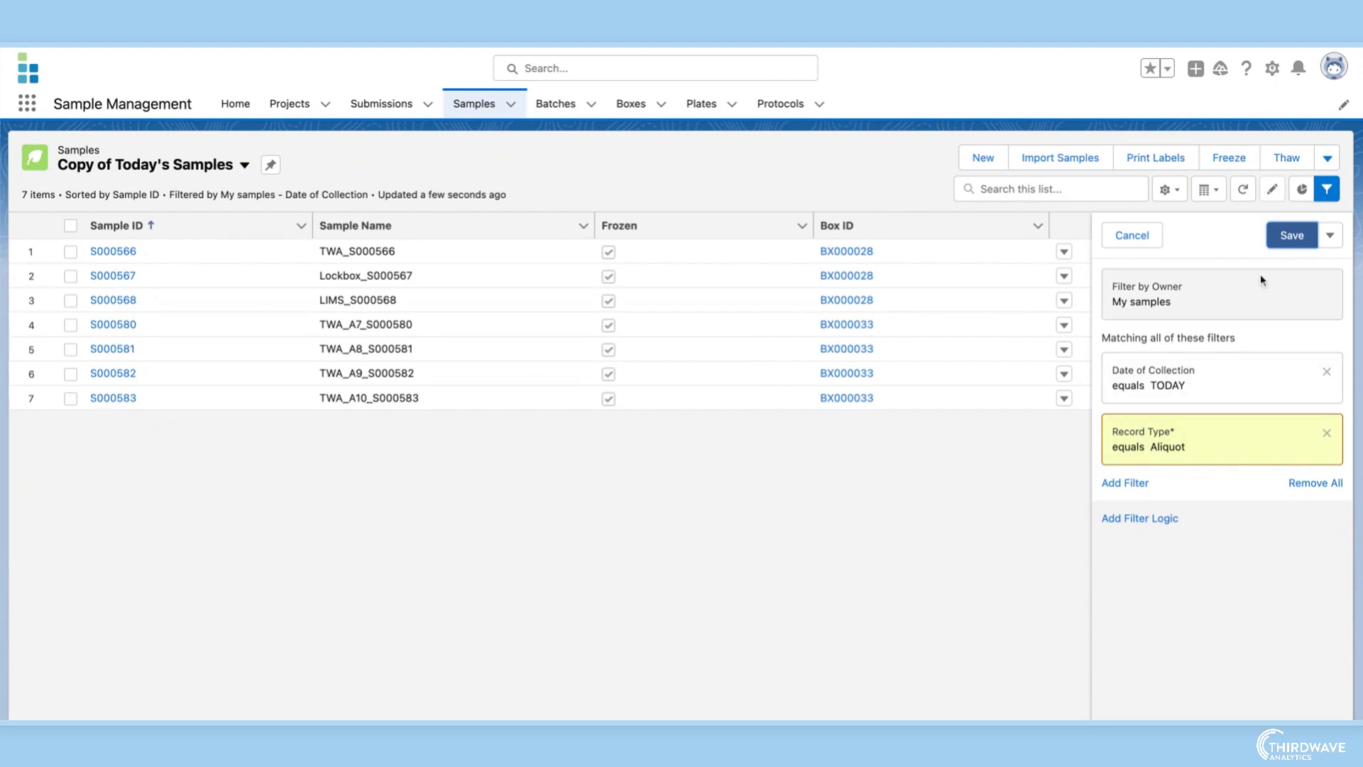
pyautogui.click(1282, 242)
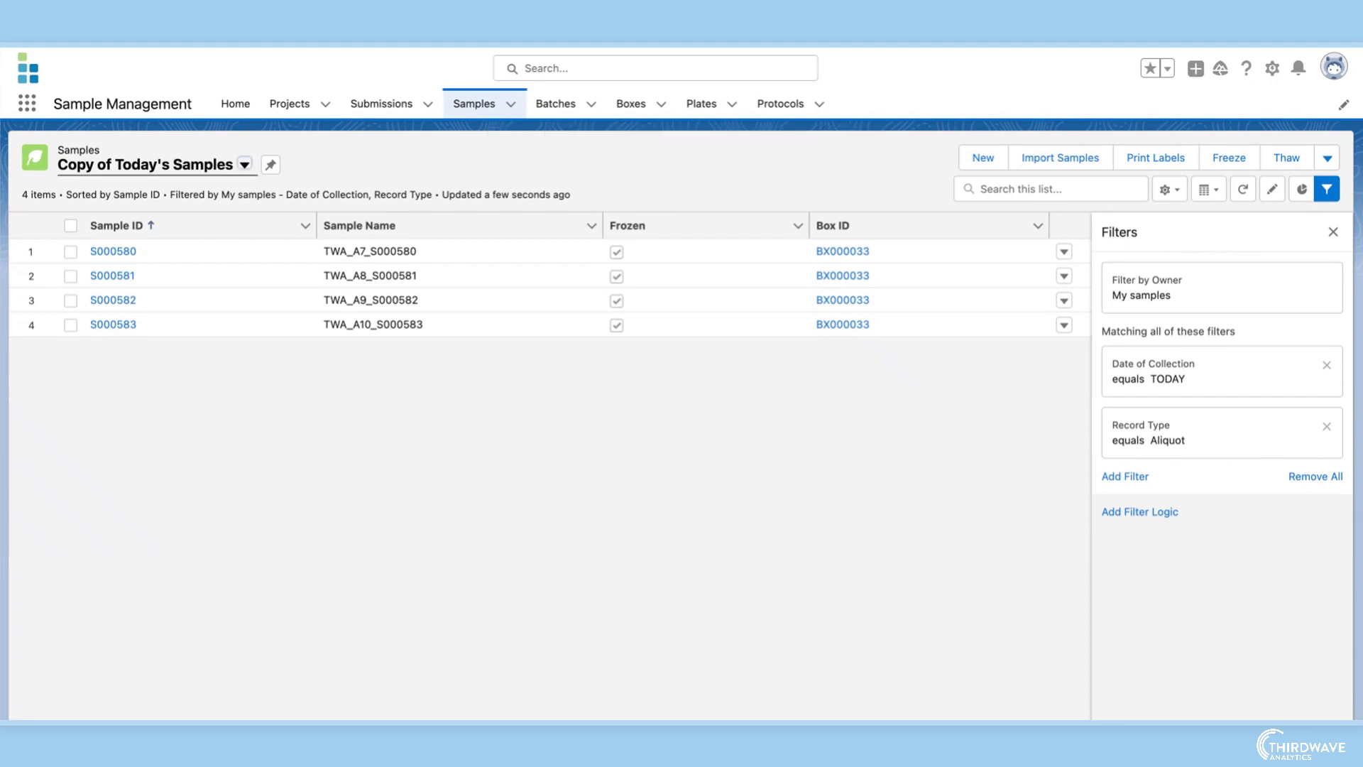
pyautogui.click(1332, 233)
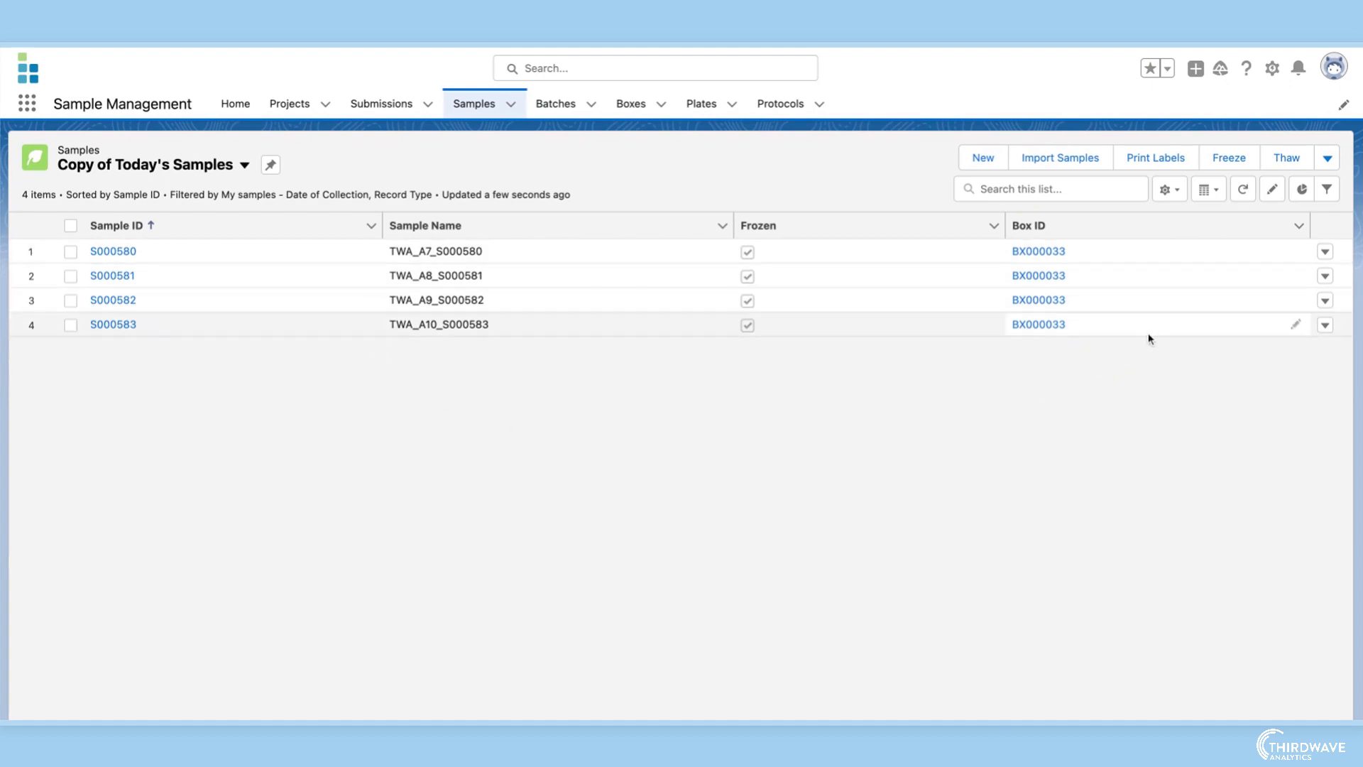
# Select all samples in the list and set their Box ID to BX000028 in one bulk inline edit, then save
pyautogui.click(1297, 253)
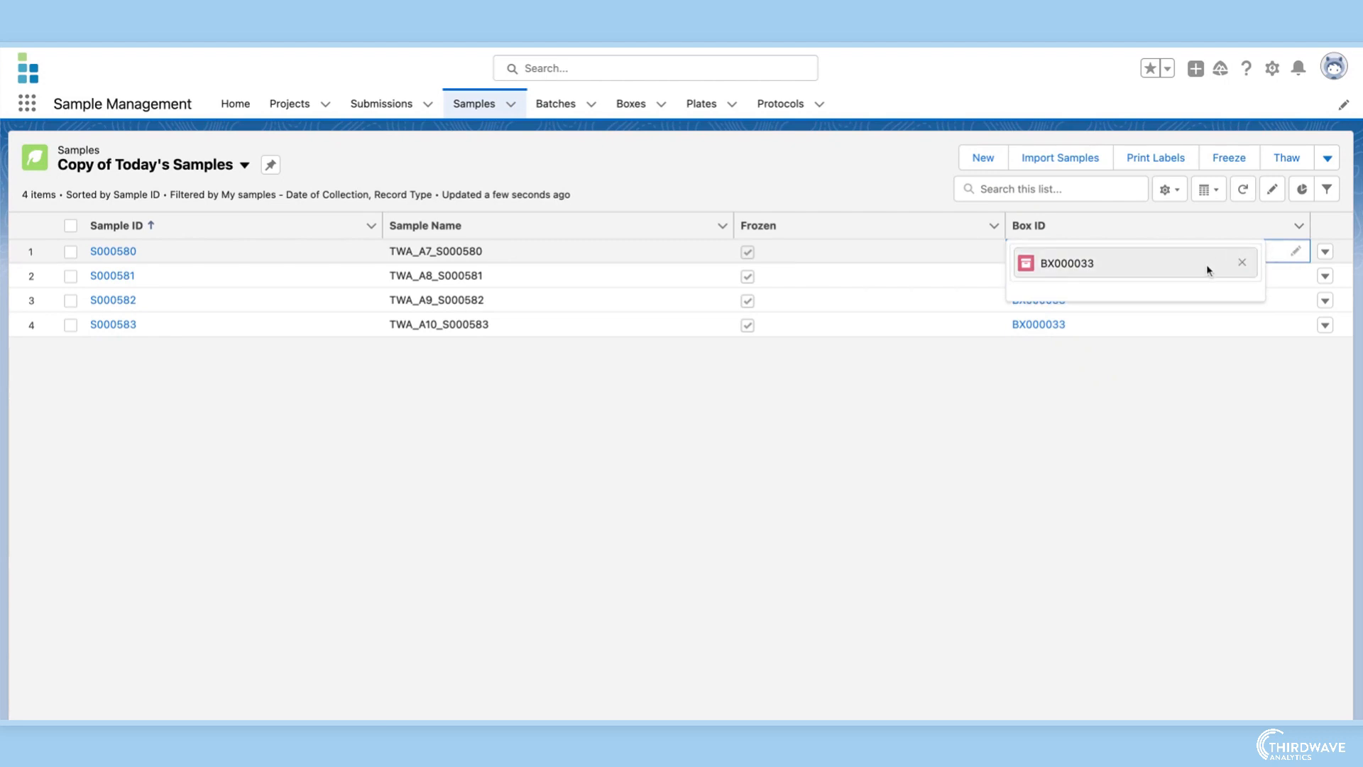
pyautogui.click(1193, 393)
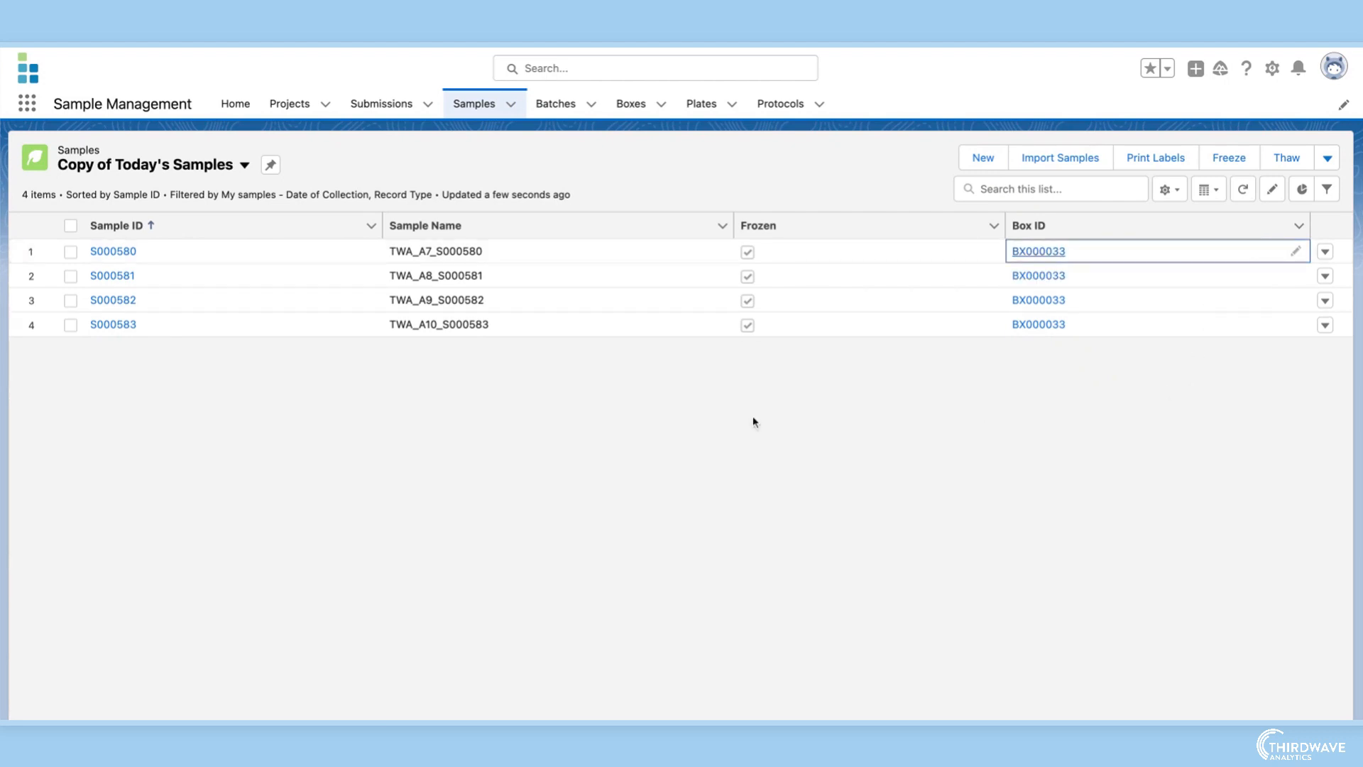
pyautogui.click(70, 226)
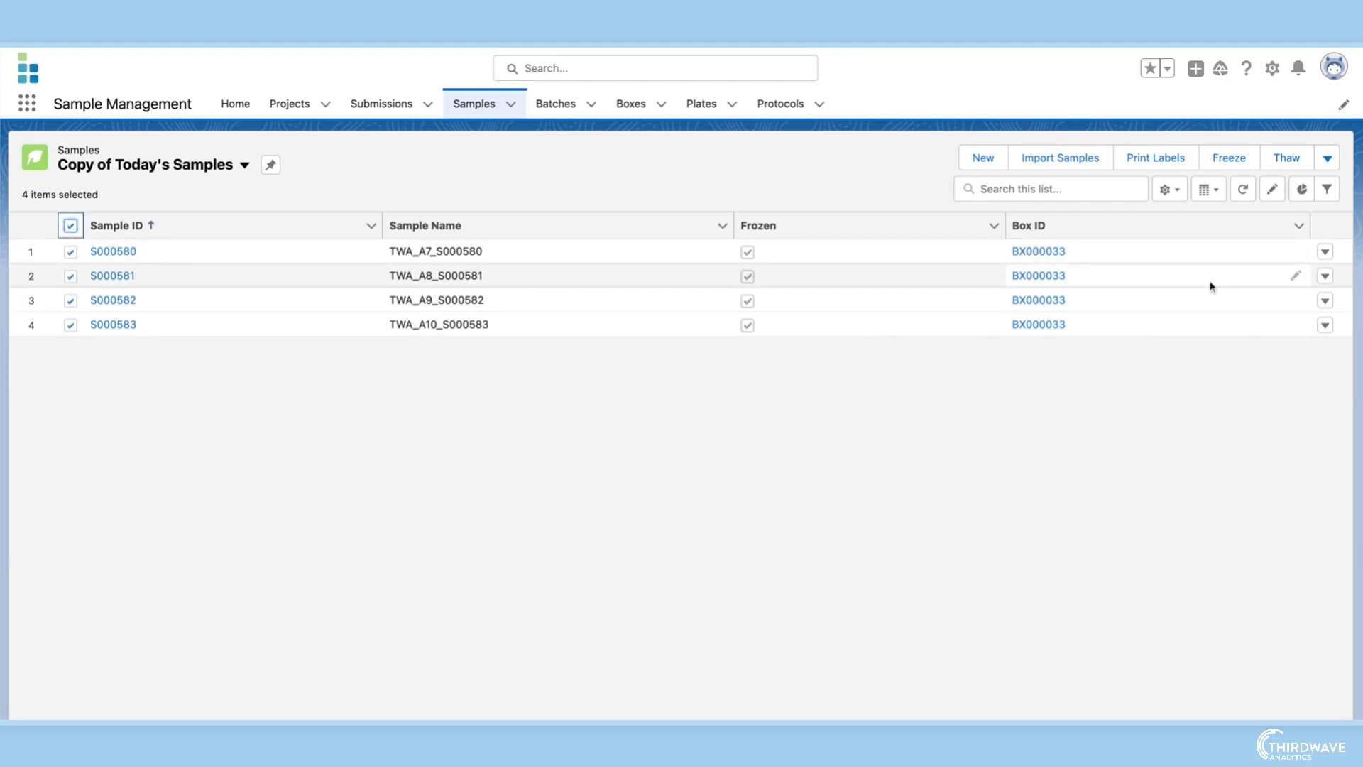
pyautogui.click(1296, 251)
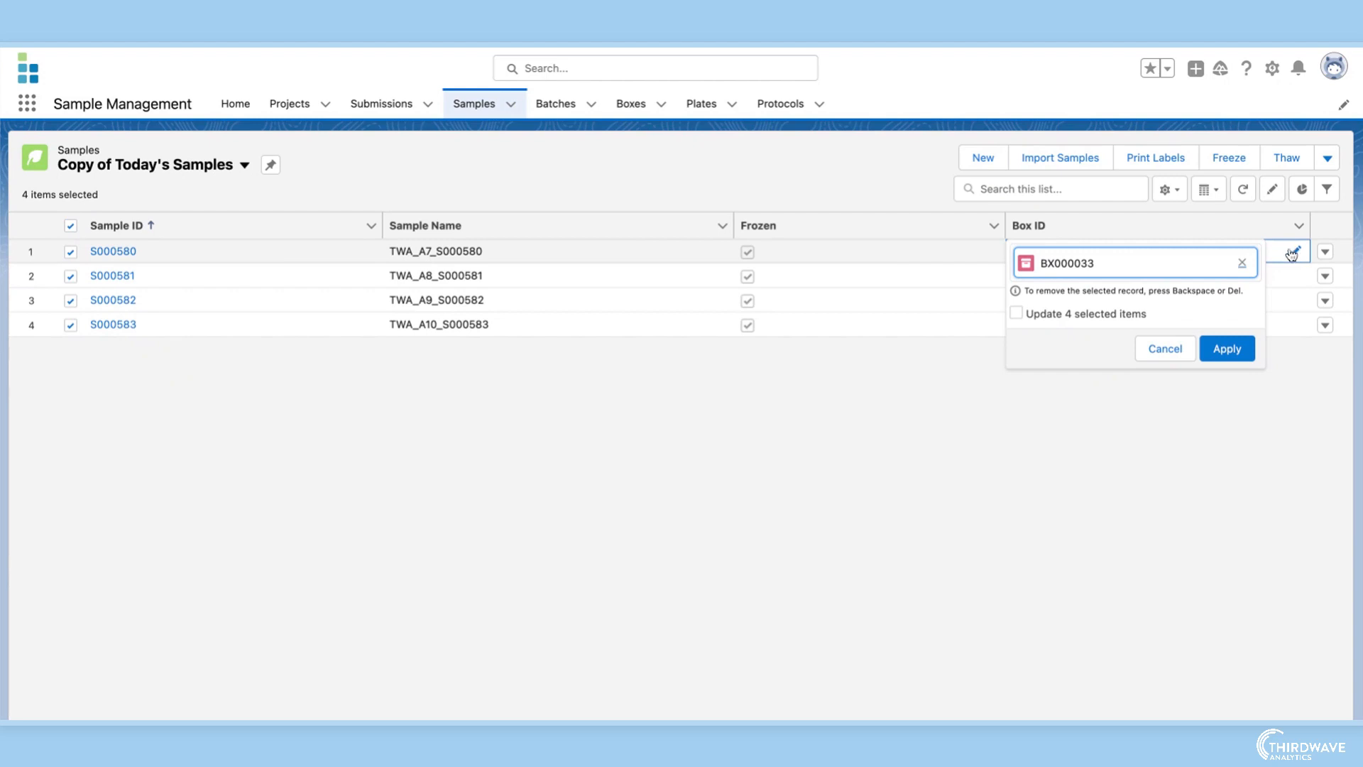
pyautogui.click(1243, 263)
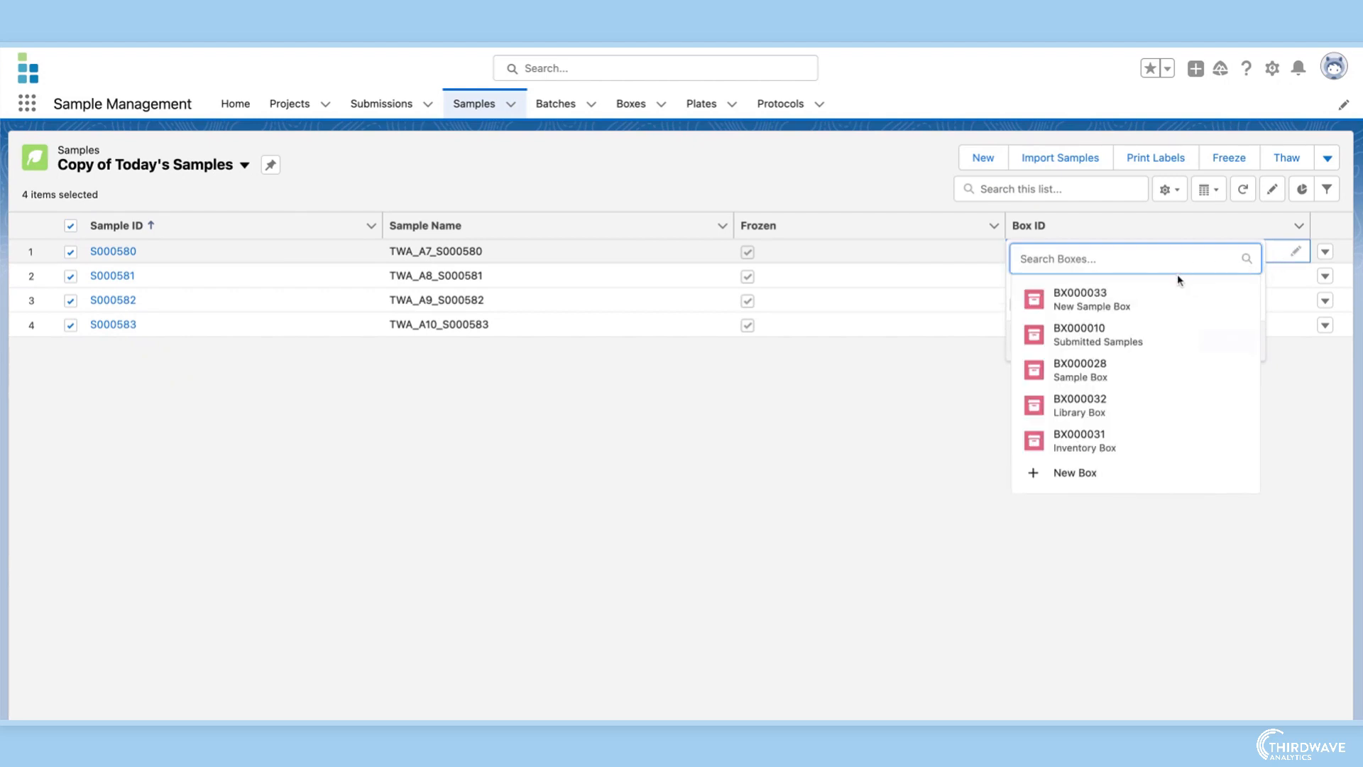
pyautogui.click(1136, 370)
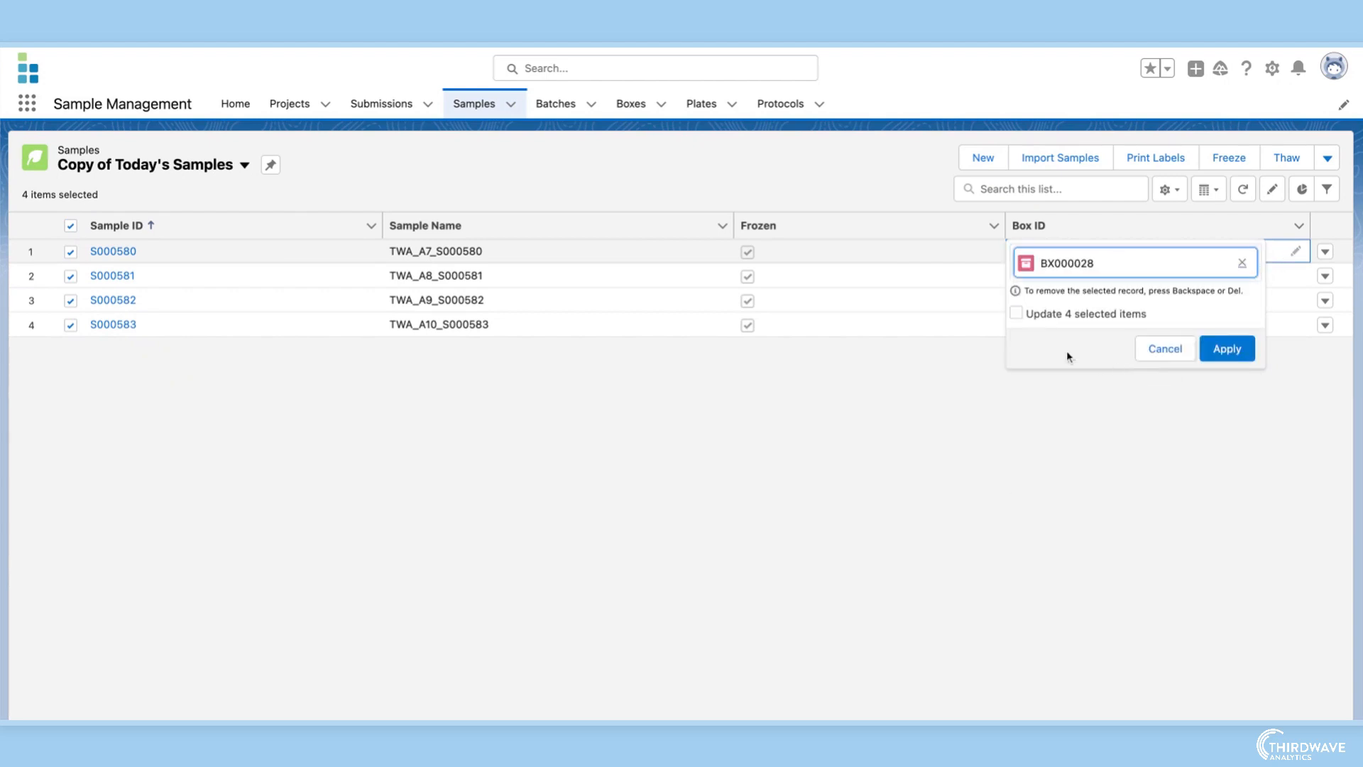
pyautogui.click(1017, 313)
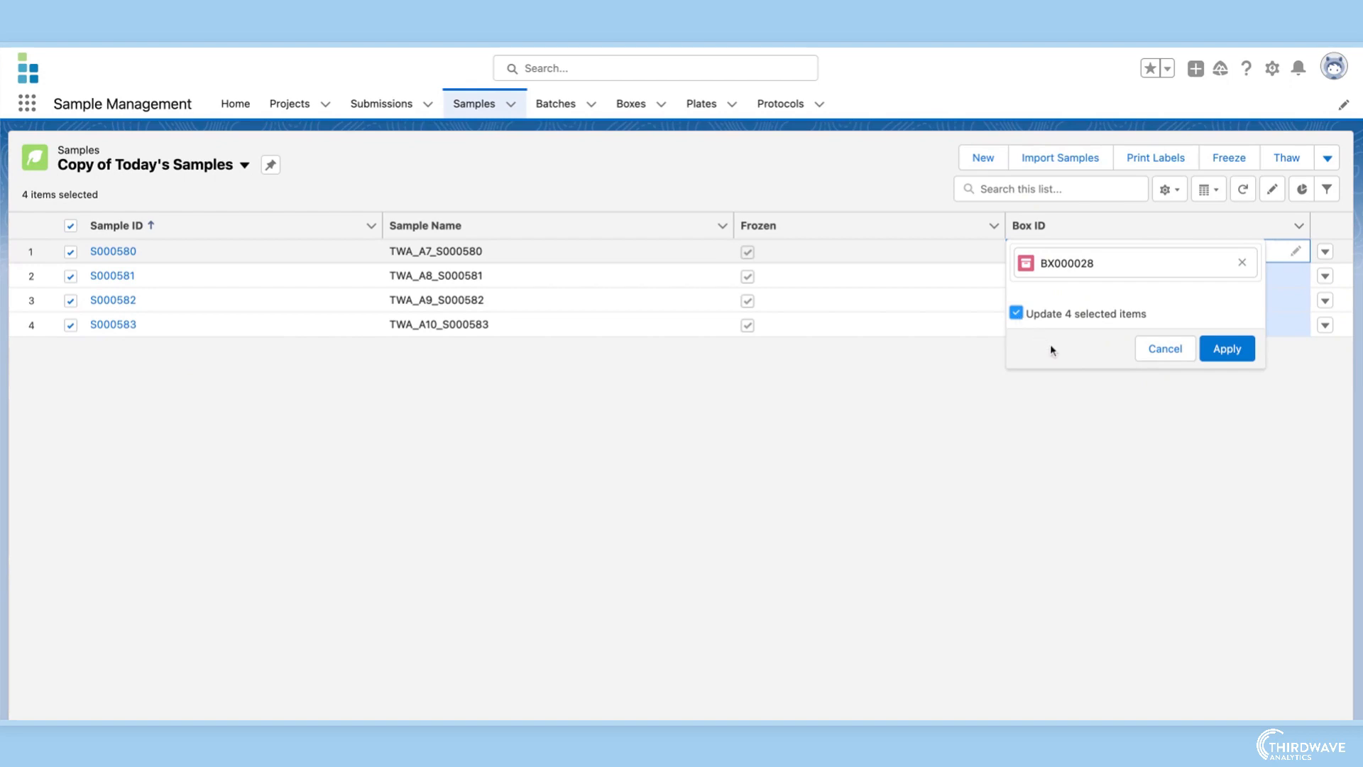
pyautogui.click(1227, 348)
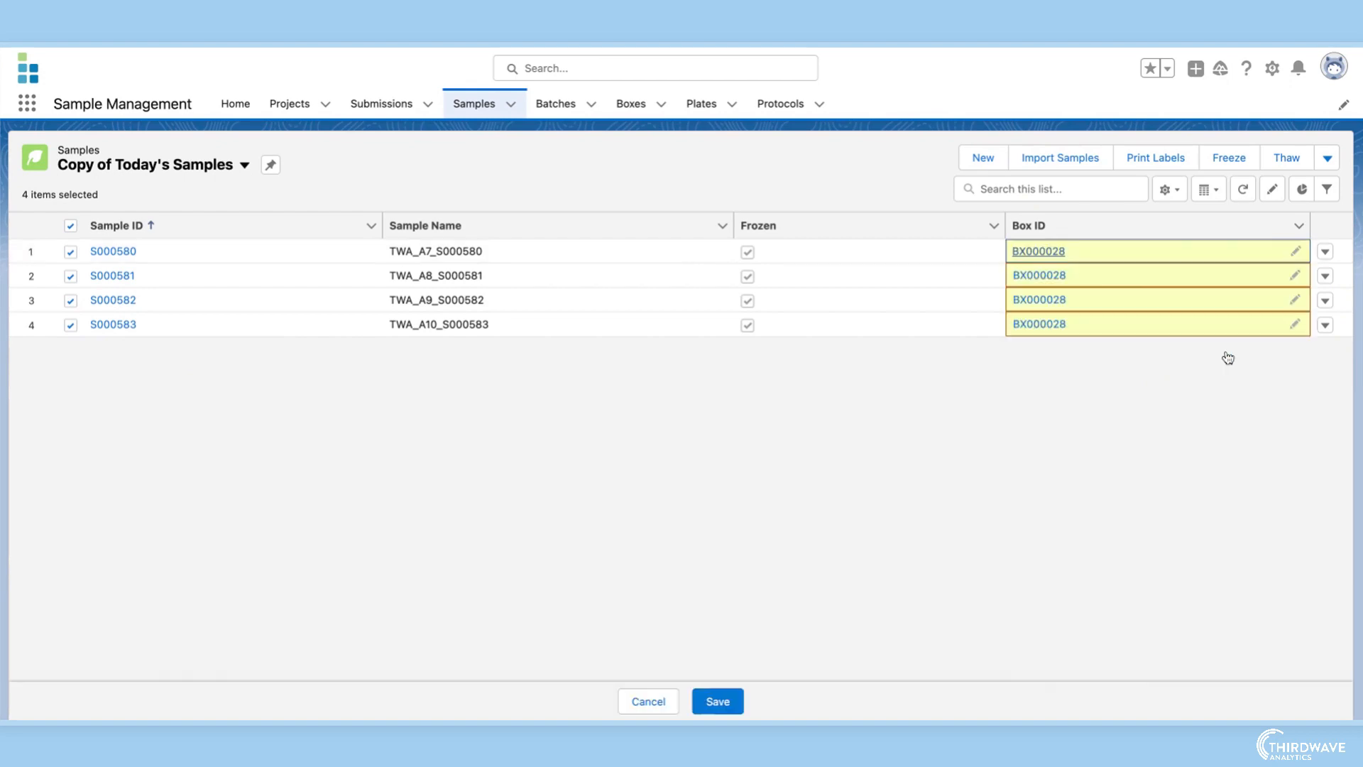
pyautogui.click(724, 700)
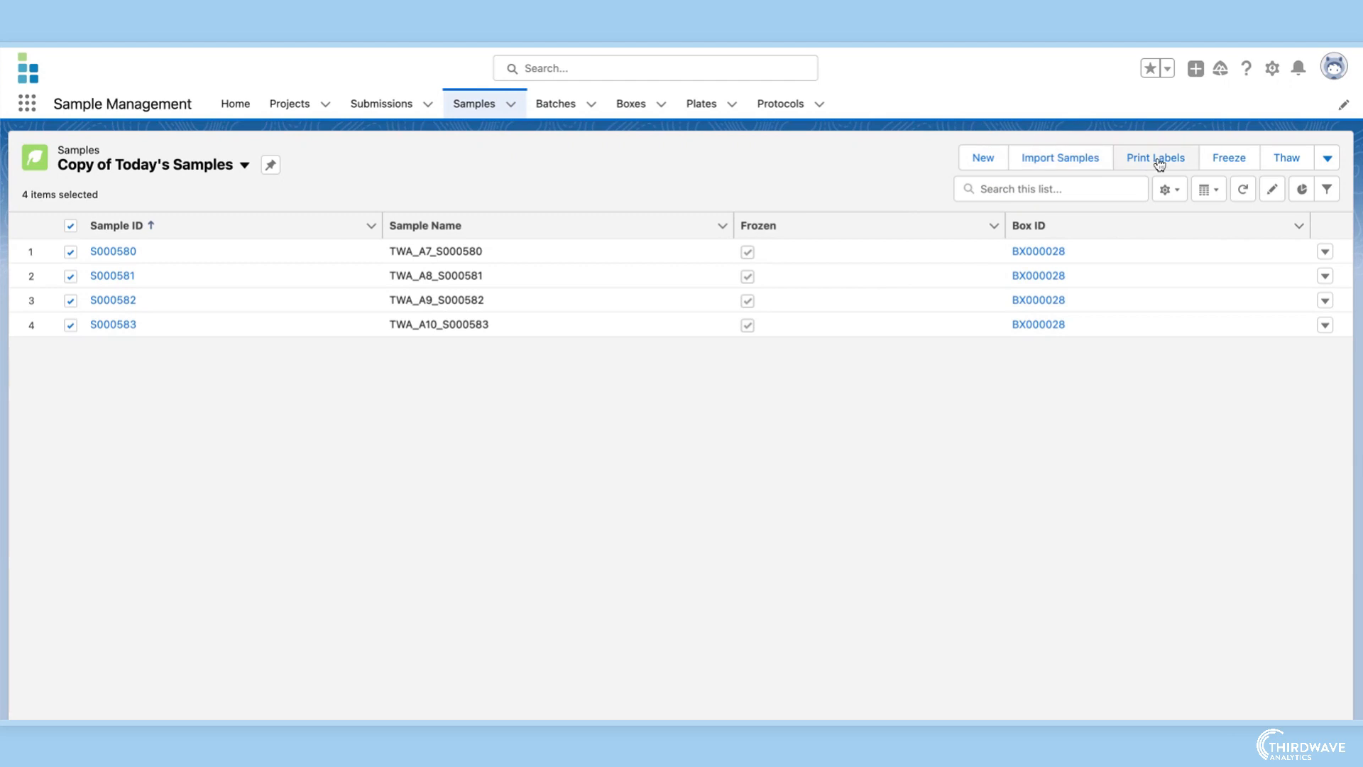
# Thaw the four selected aliquot samples and return to the list view
pyautogui.click(1327, 158)
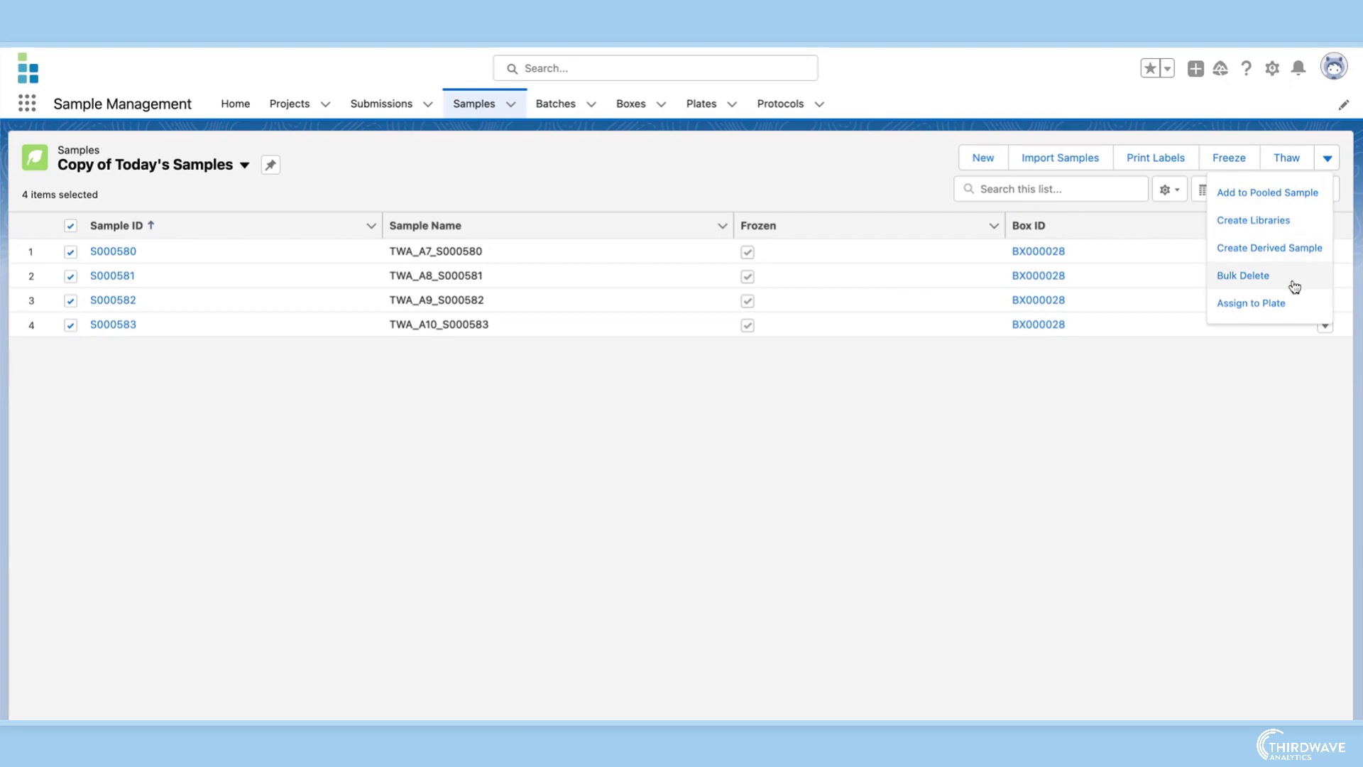
pyautogui.click(1327, 159)
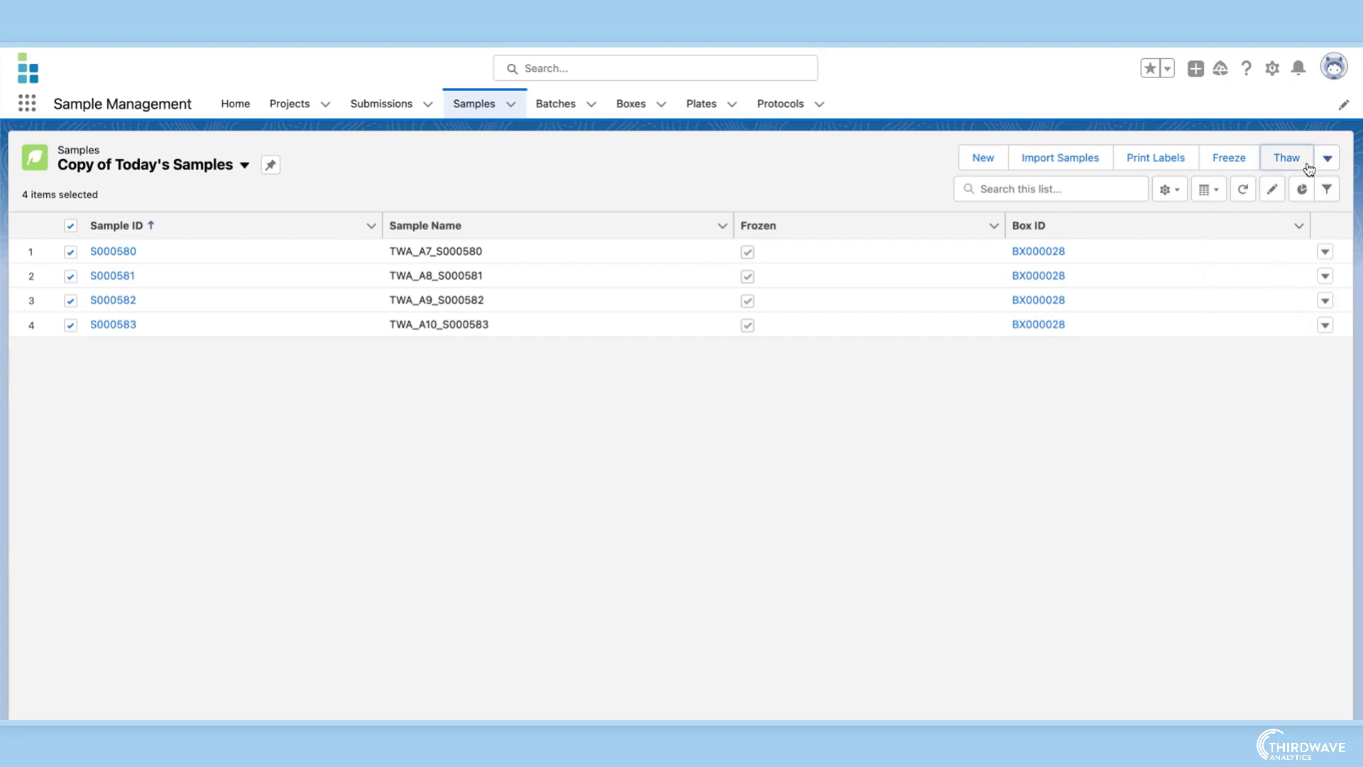
pyautogui.click(1306, 164)
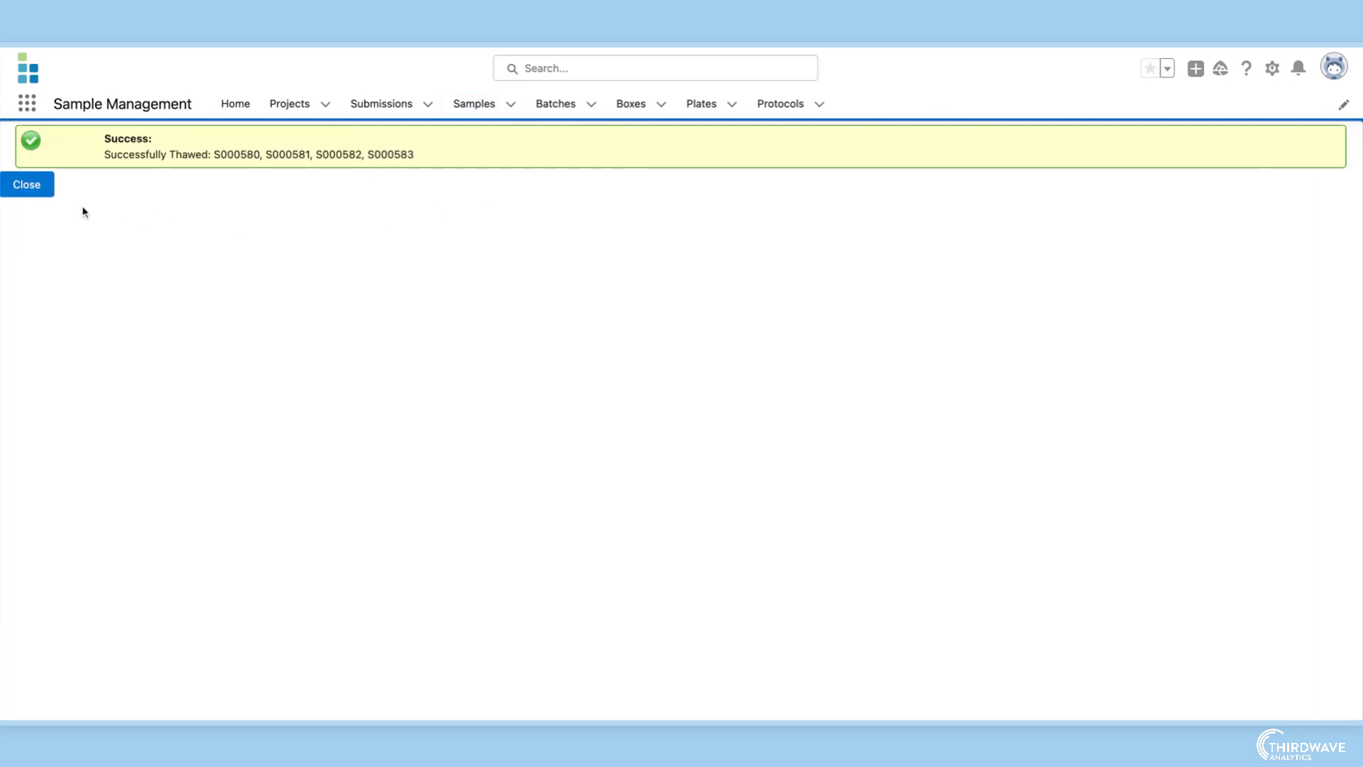
pyautogui.click(37, 189)
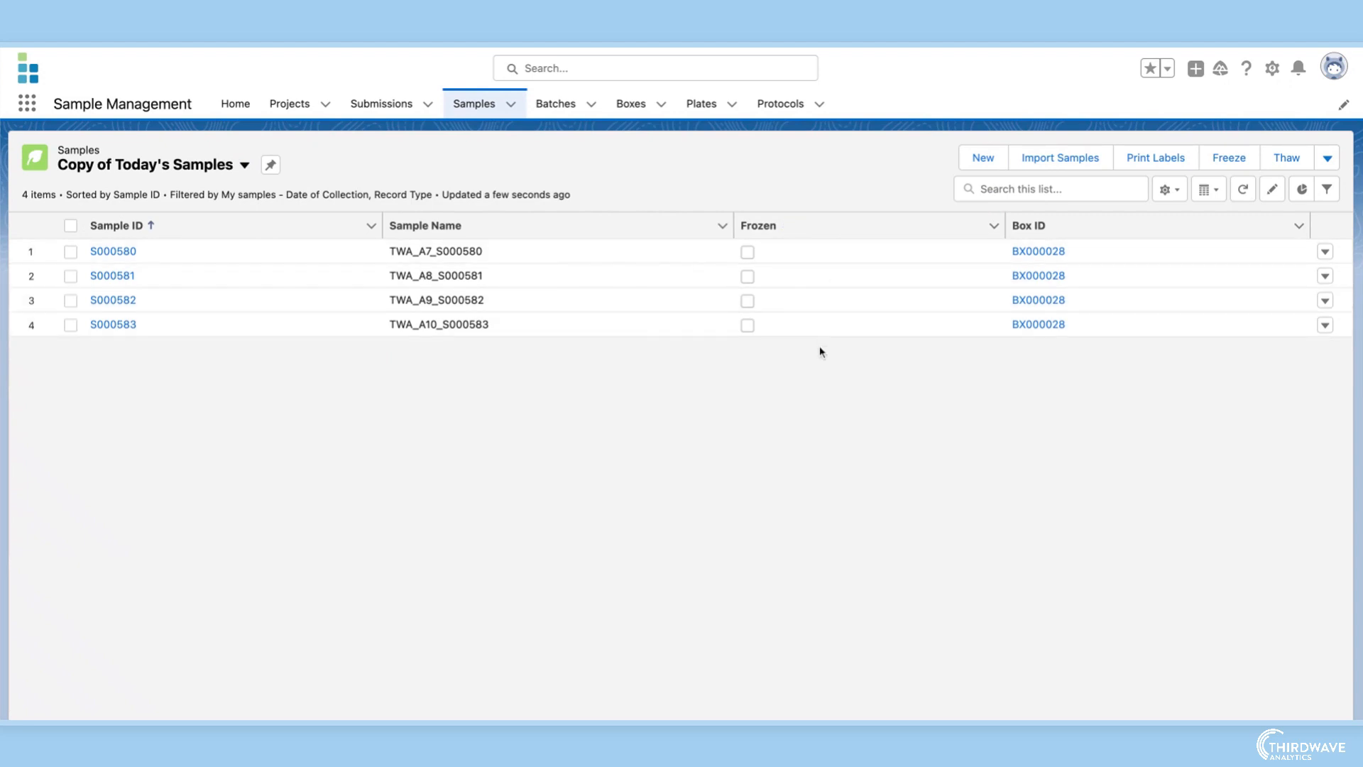
# Rename the Copy of Today's Samples list view to "Aliquots collected today"
pyautogui.click(1169, 189)
pyautogui.click(1106, 308)
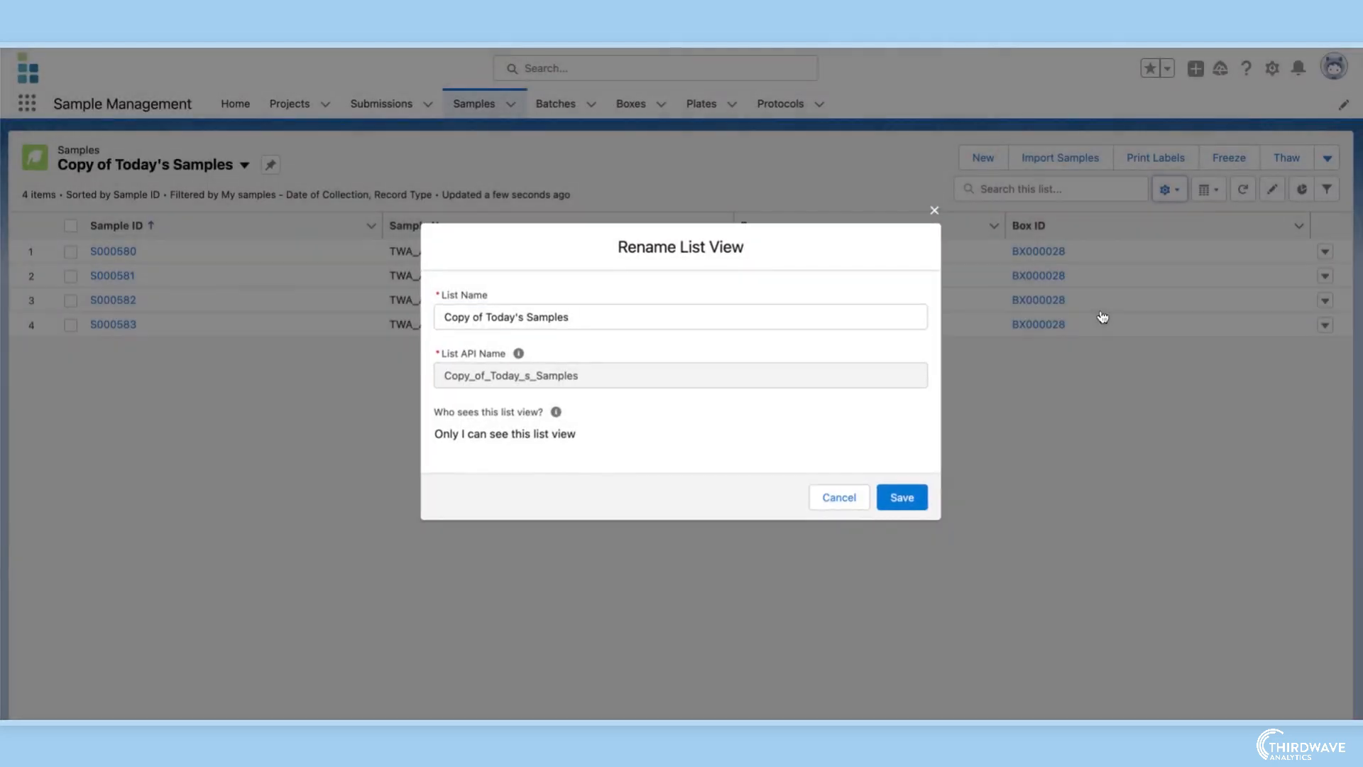
pyautogui.moveTo(581, 321); pyautogui.dragTo(440, 321)
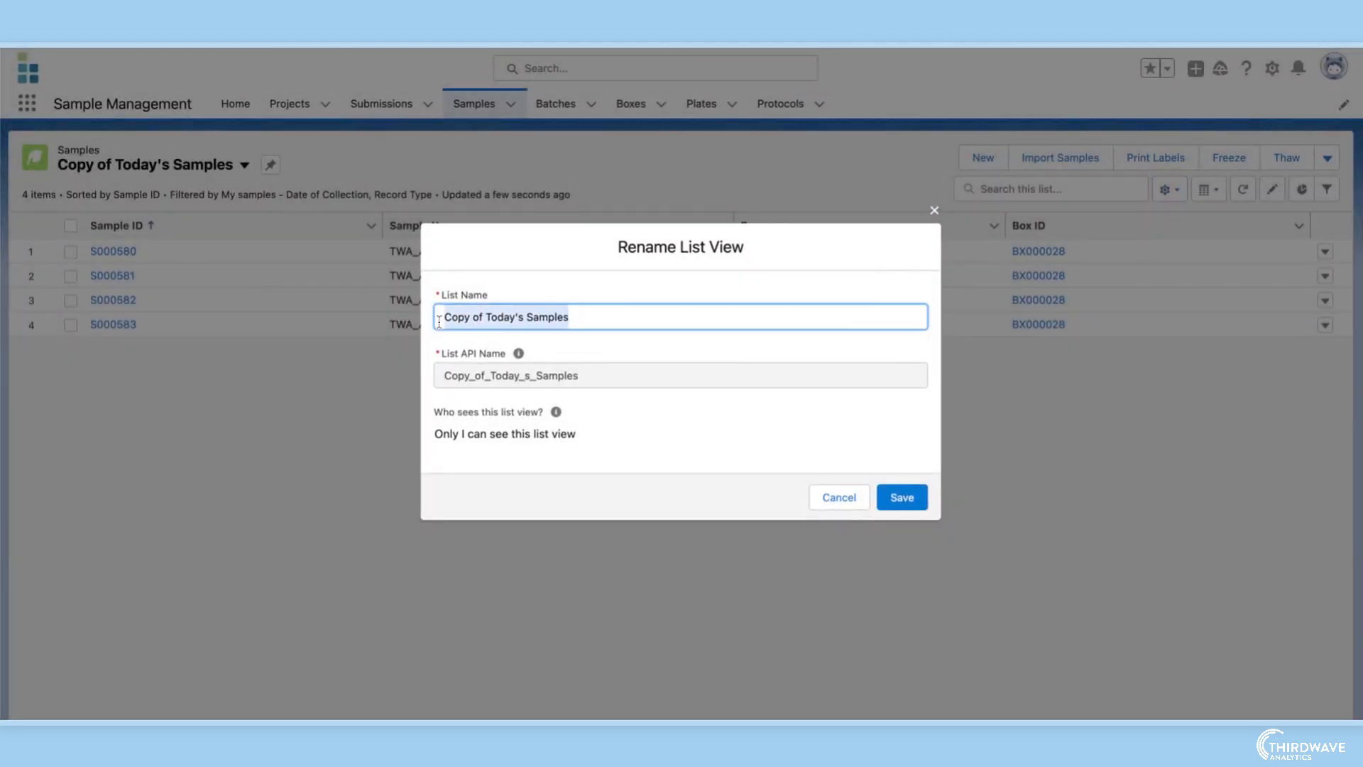
pyautogui.write('Aliquots collected today')
pyautogui.click(896, 498)
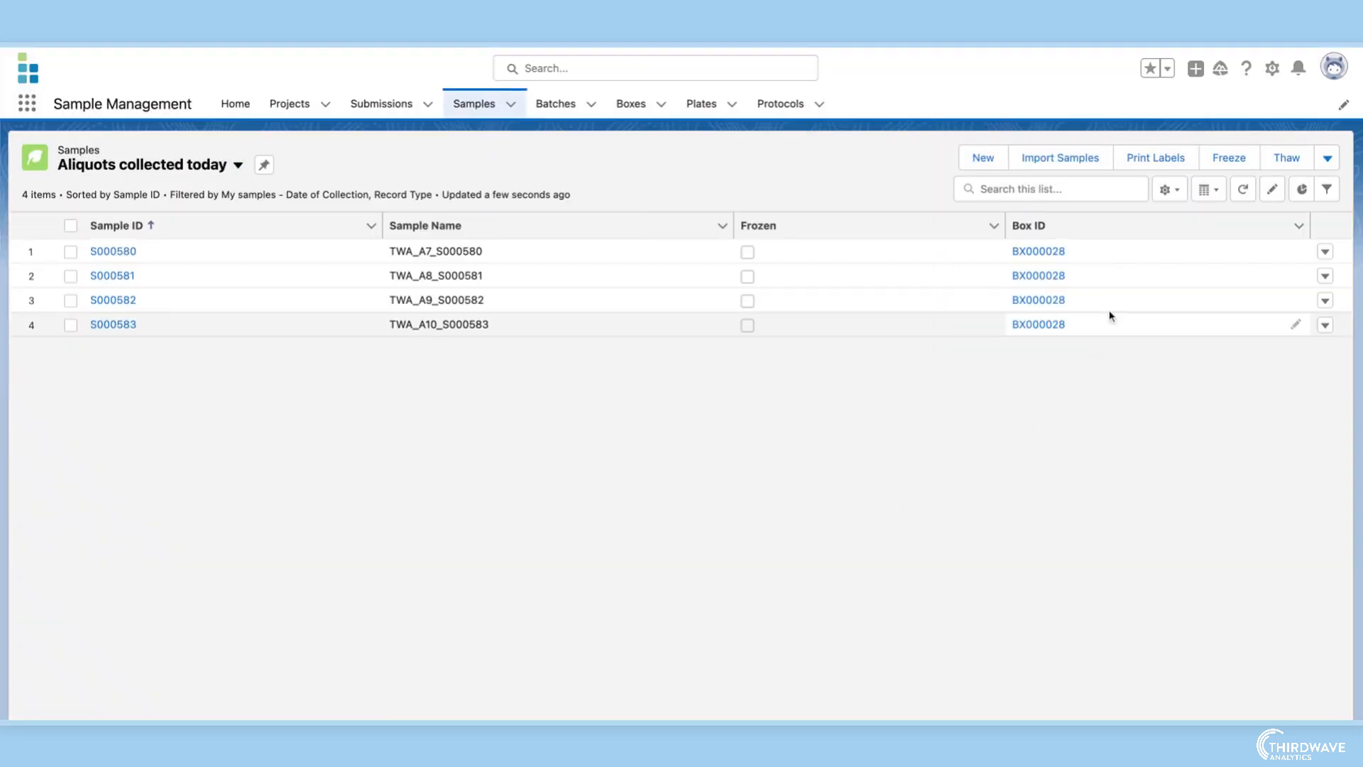
# Delete the Aliquots collected today list view and confirm the deletion
pyautogui.click(1165, 190)
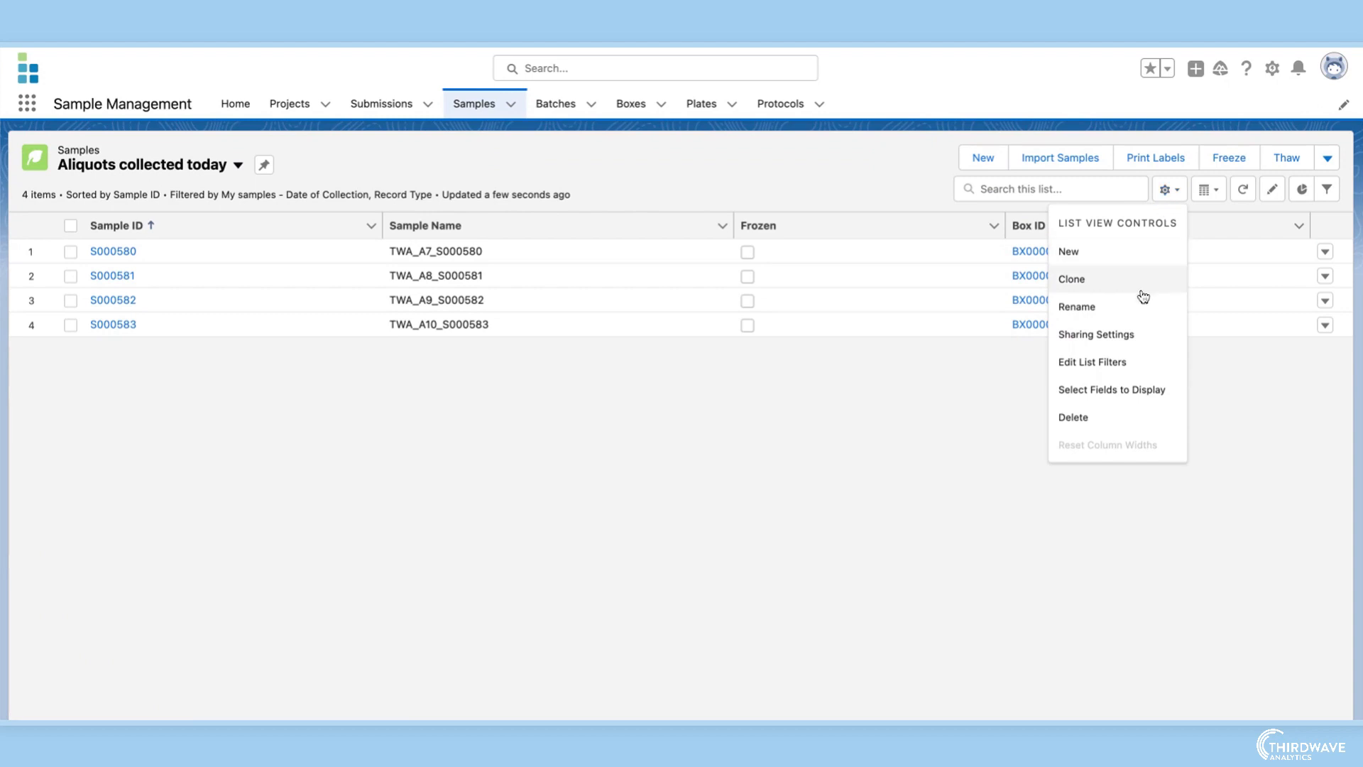
pyautogui.click(1119, 421)
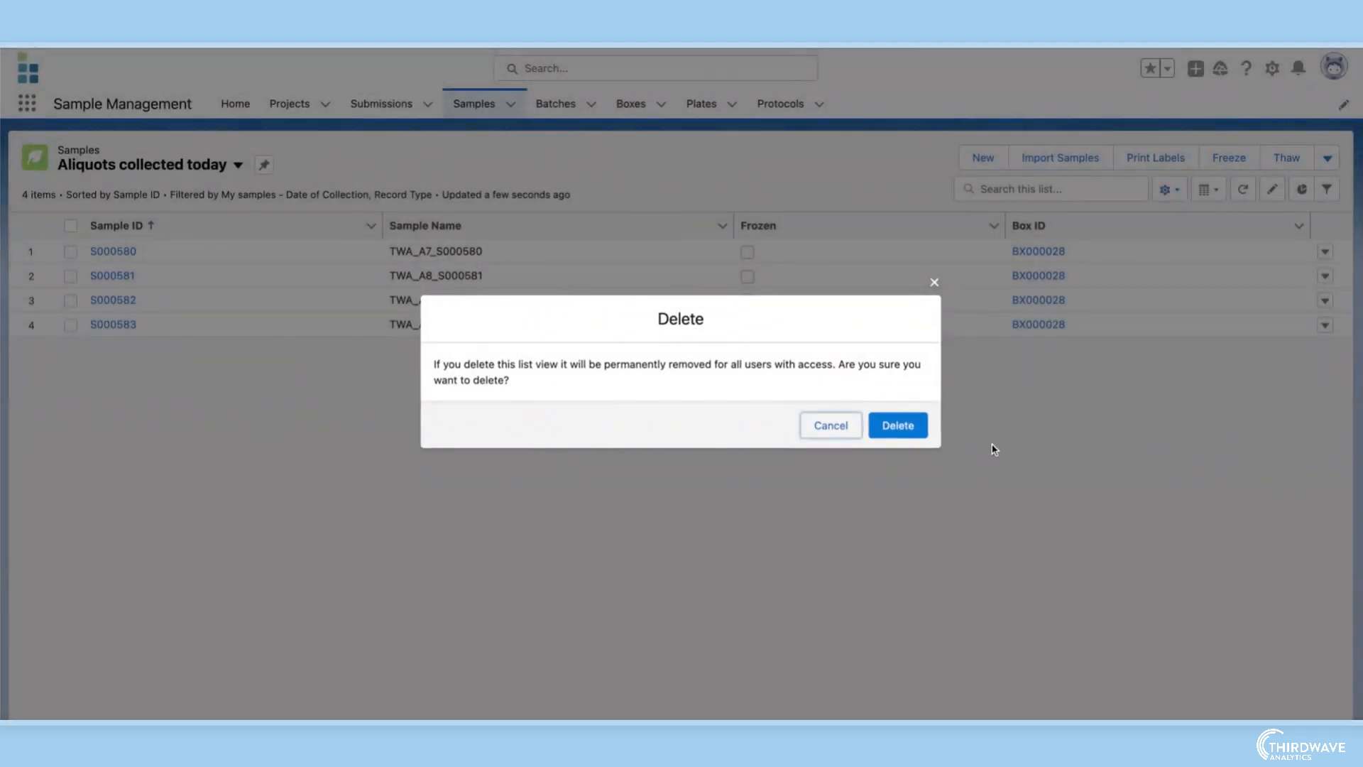
pyautogui.click(914, 433)
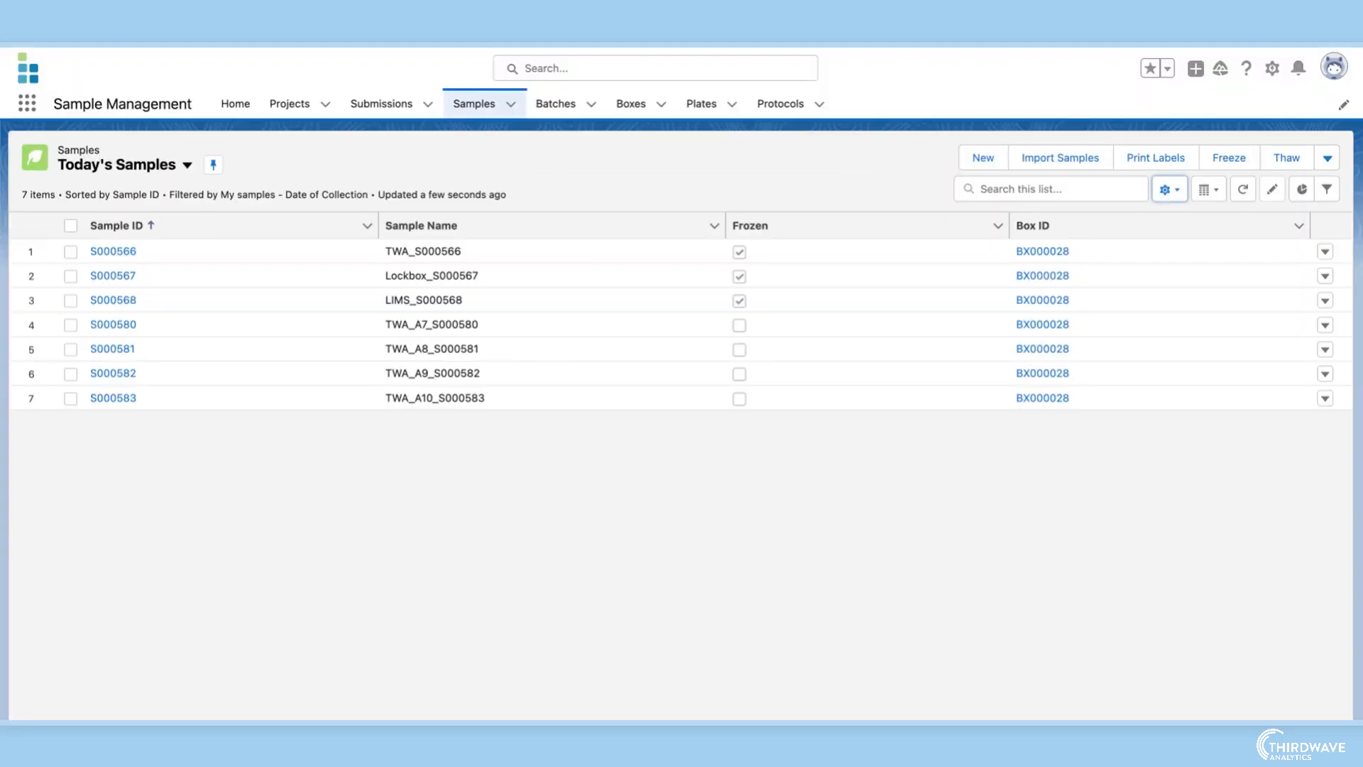